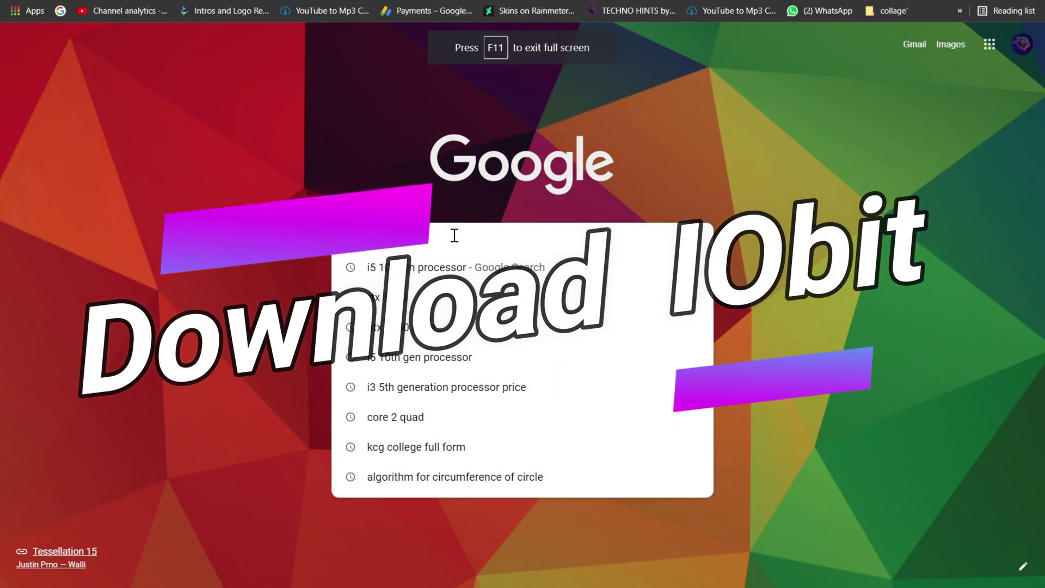
Search Google for 'iobit advanced systemcare', open the Advanced SystemCare 15 Free page and start its Free Download
type("IO")
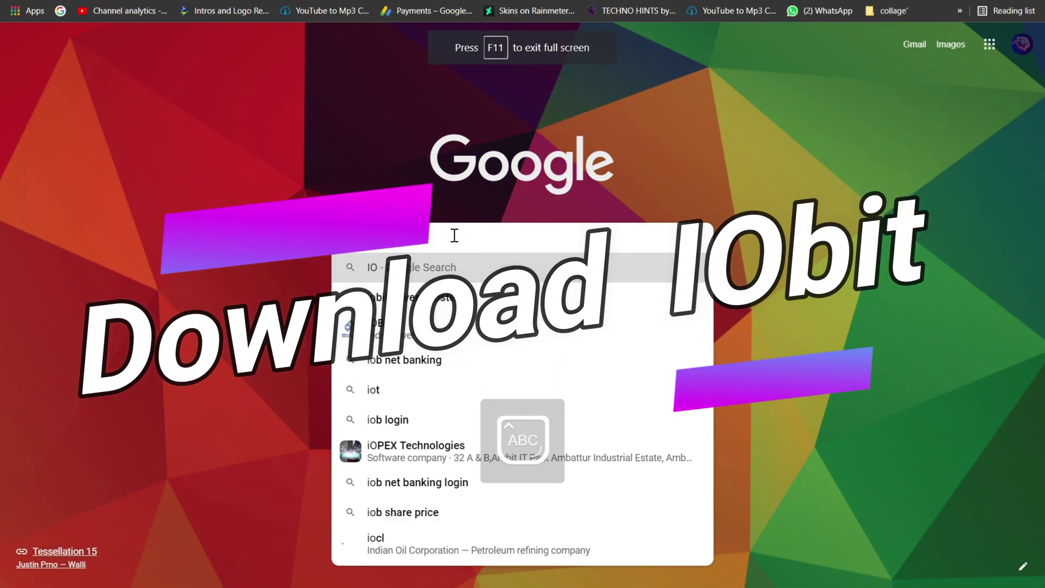
type("bit")
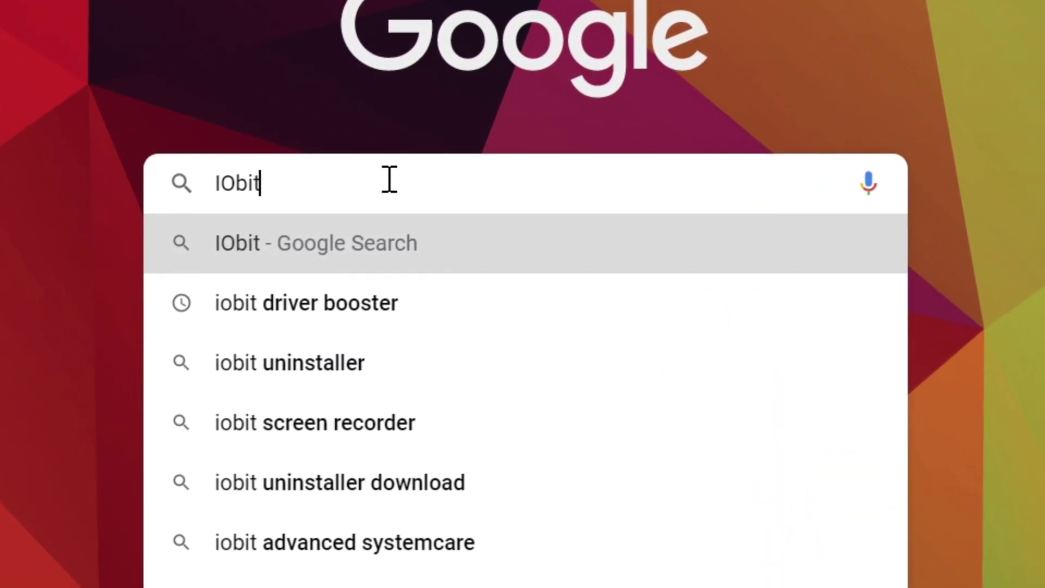
key("Down")
key("Down")
key("Down")
key("Down")
key("Down")
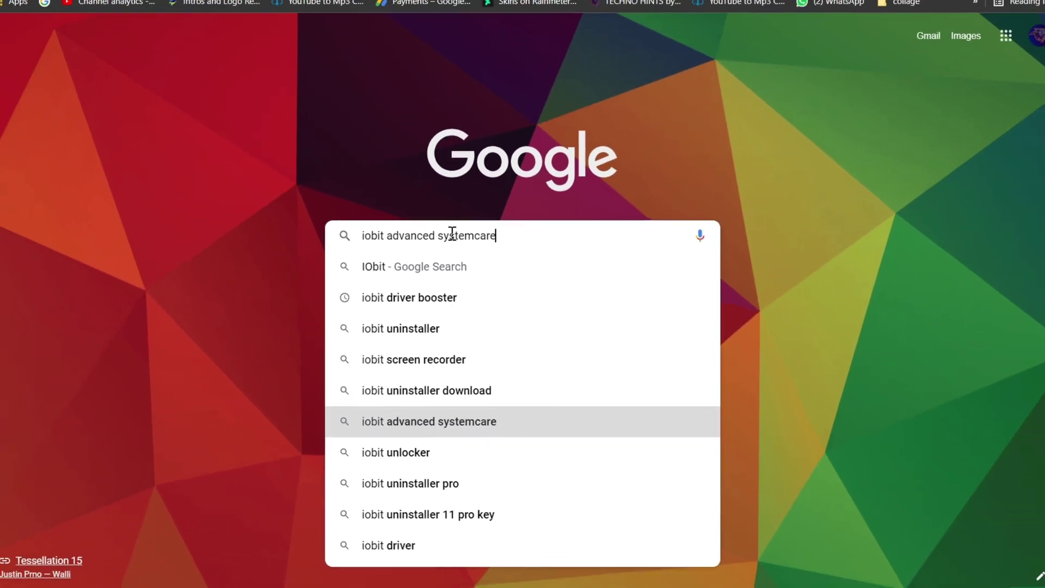
key("Return")
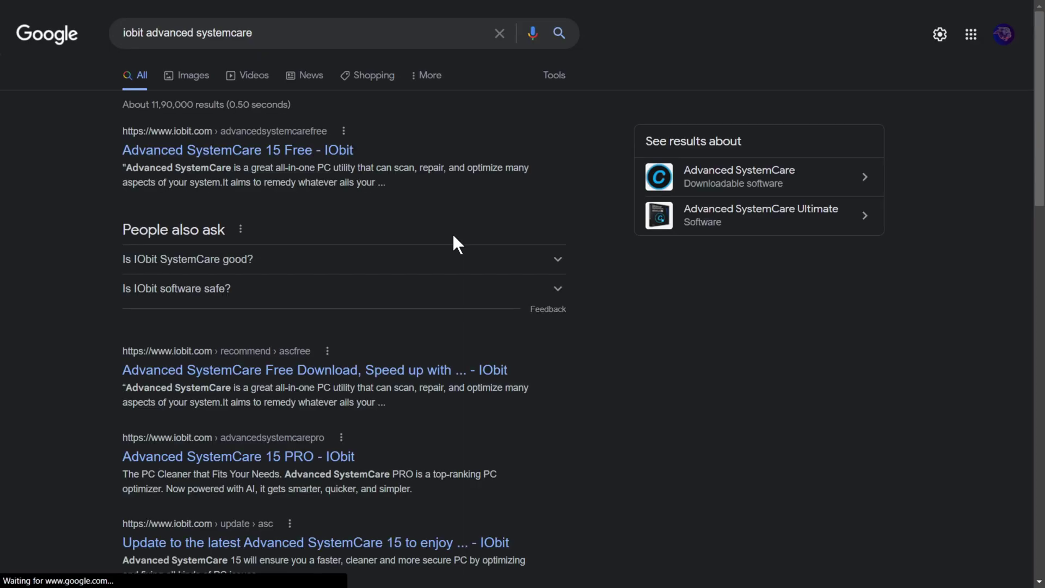
left_click(235, 154)
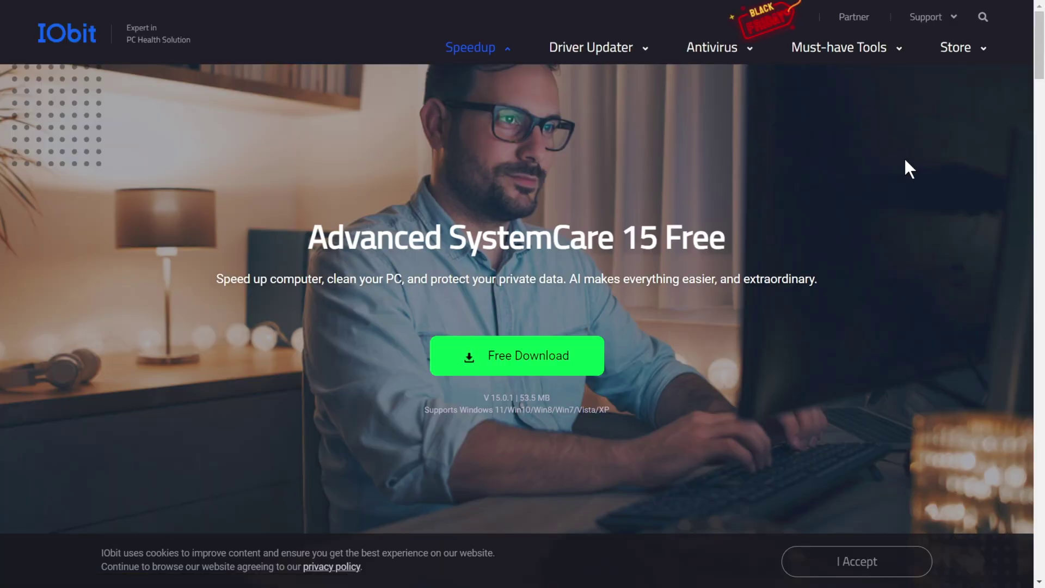
left_click(477, 359)
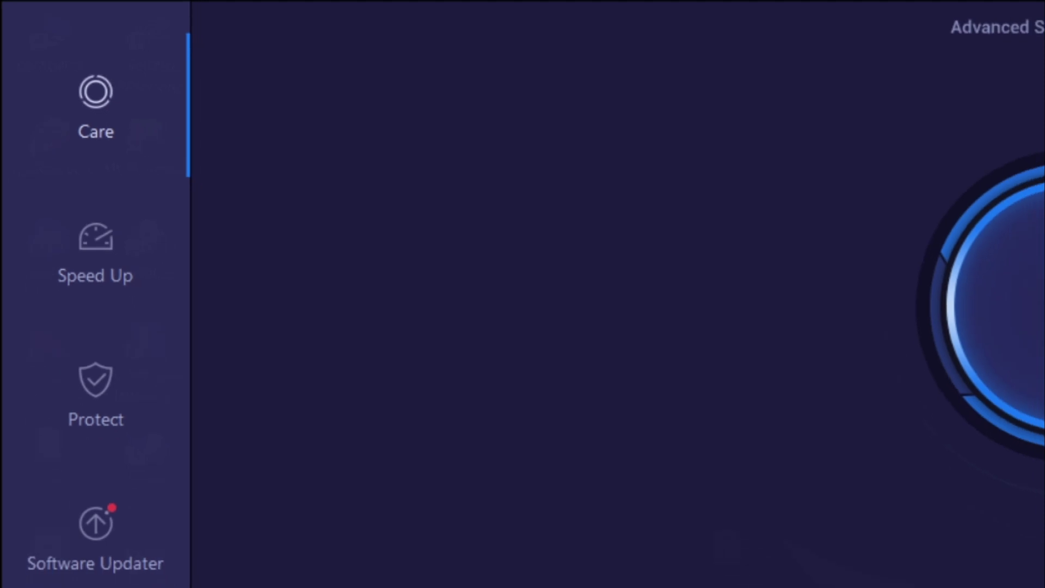
Scan the PC and fix everything found, cleaning 751.1 MB and optimizing 338 items
left_click(720, 205)
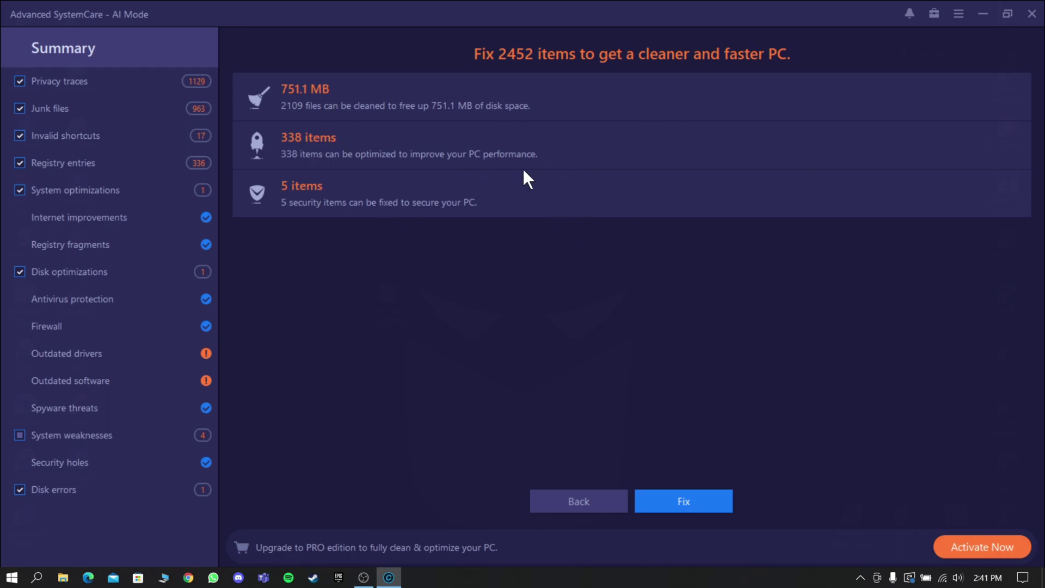
left_click(660, 501)
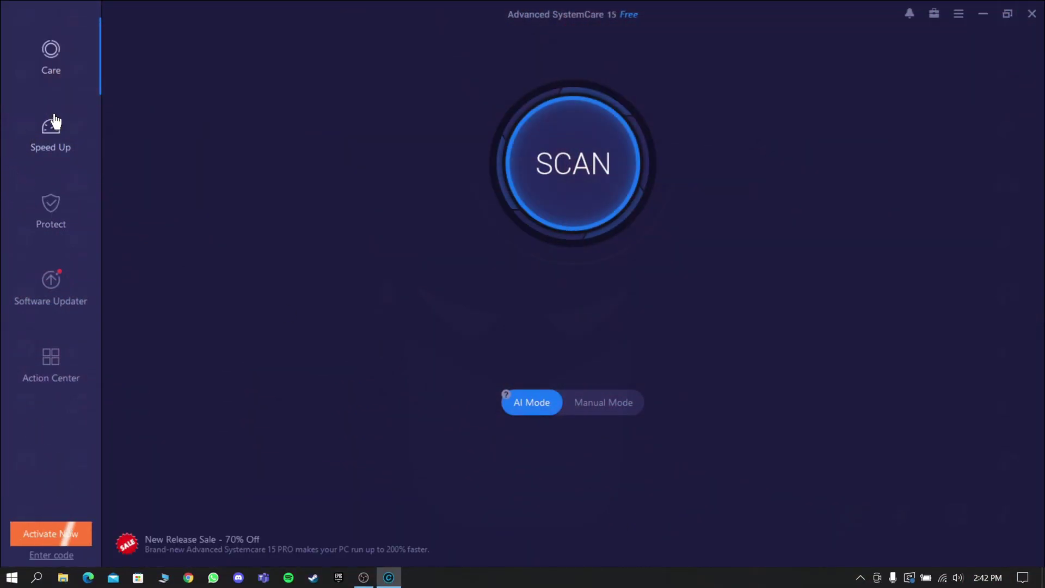
Set Turbo Boost to Game Mode in Speed Up and turn it on, releasing 424 MB RAM
left_click(54, 123)
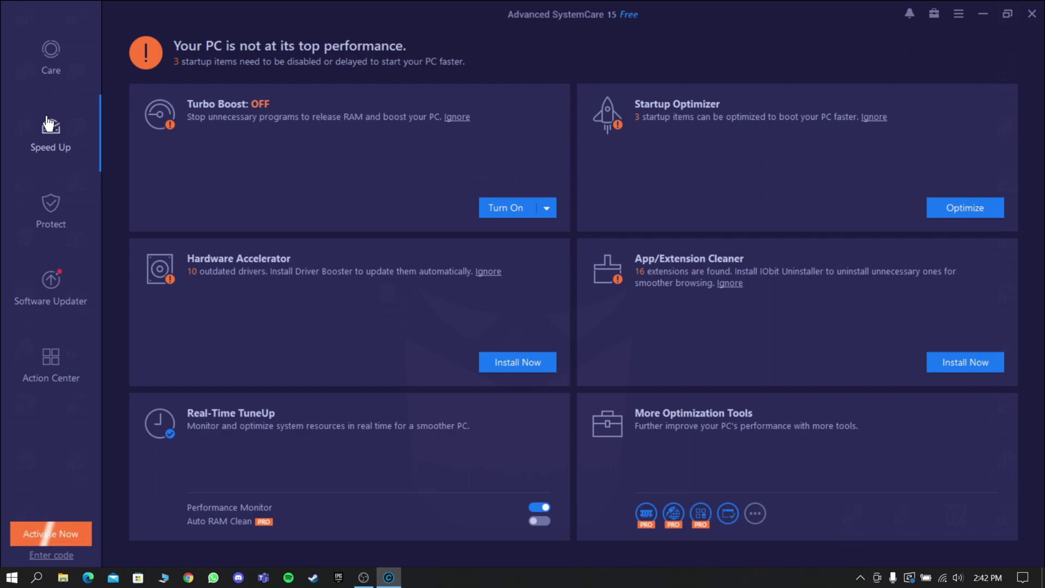
mouse_move(447, 353)
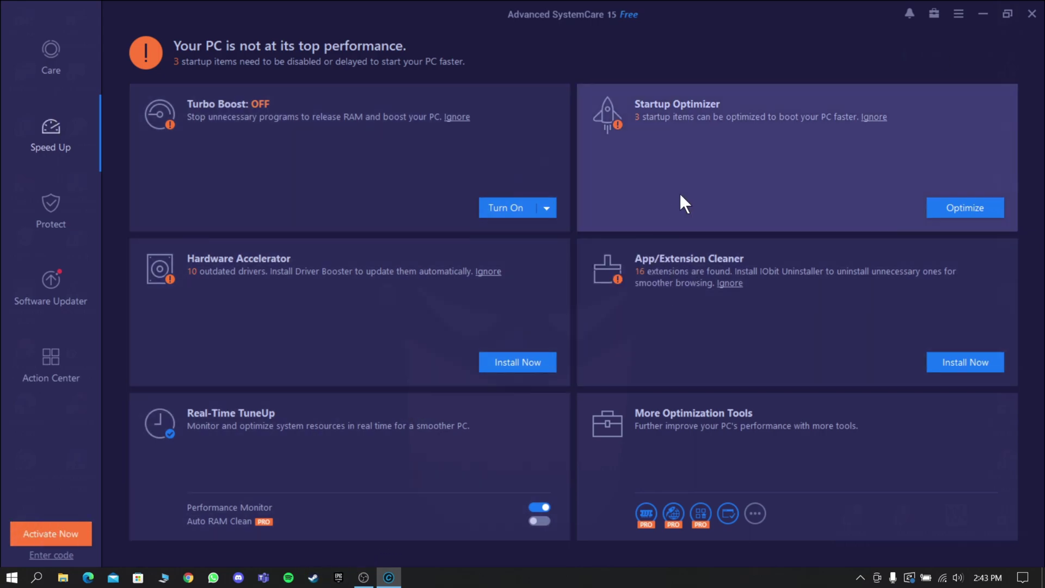
left_click(545, 207)
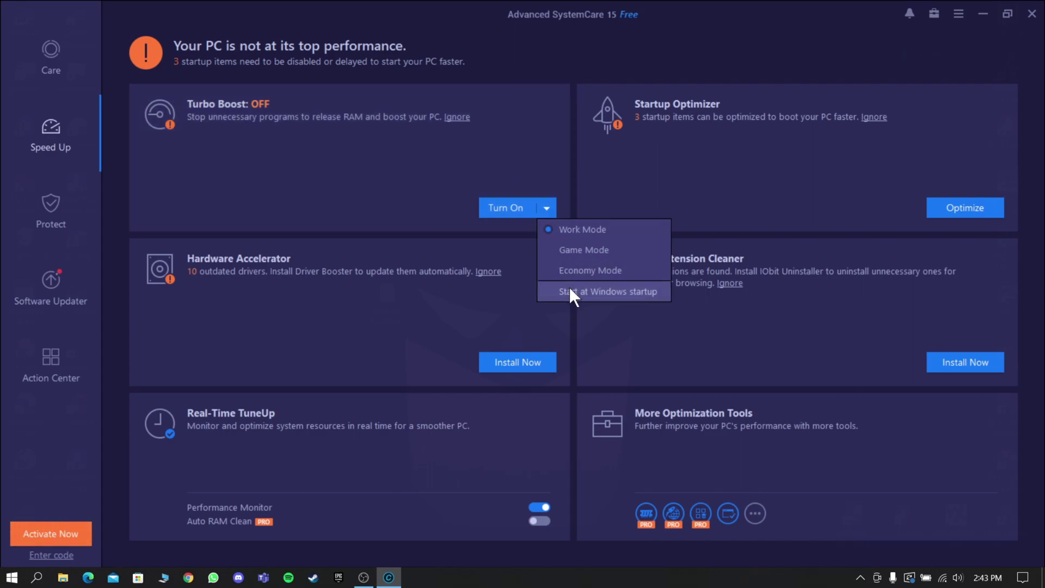
left_click(575, 253)
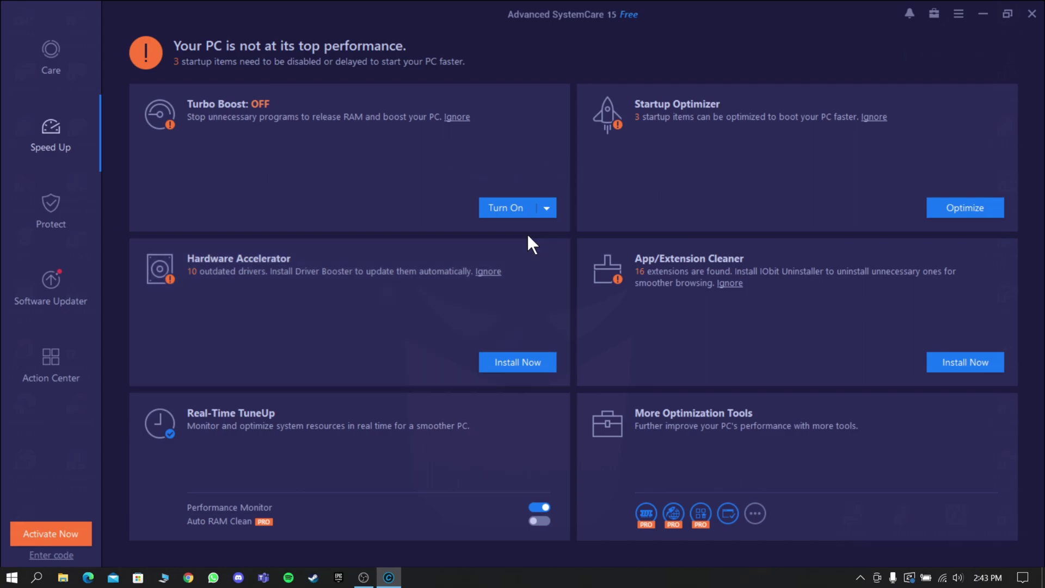
left_click(521, 211)
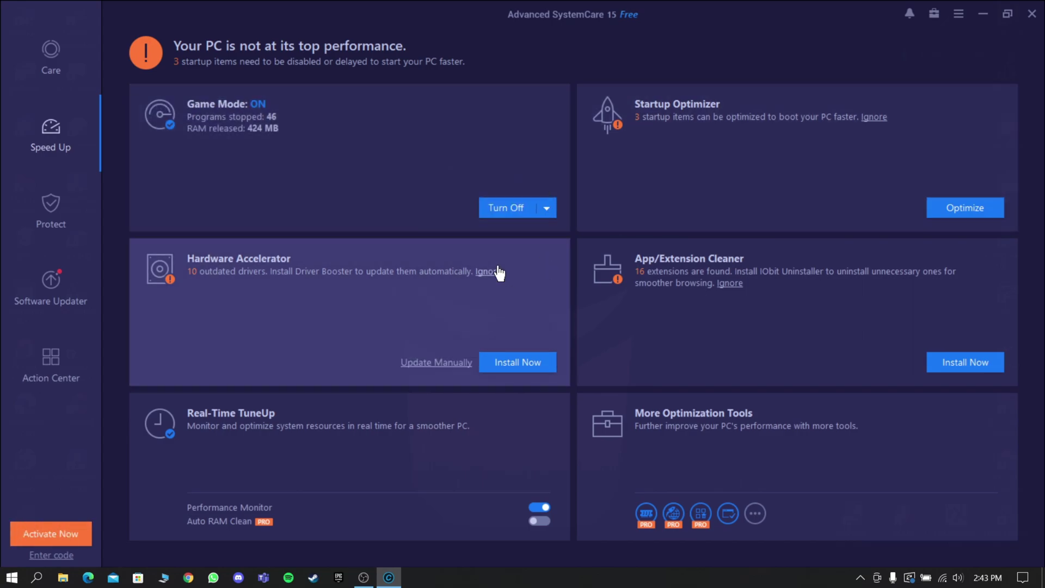
Optimize the GoogleUpdateTaskMachineCore startup task in Startup Optimizer
left_click(932, 211)
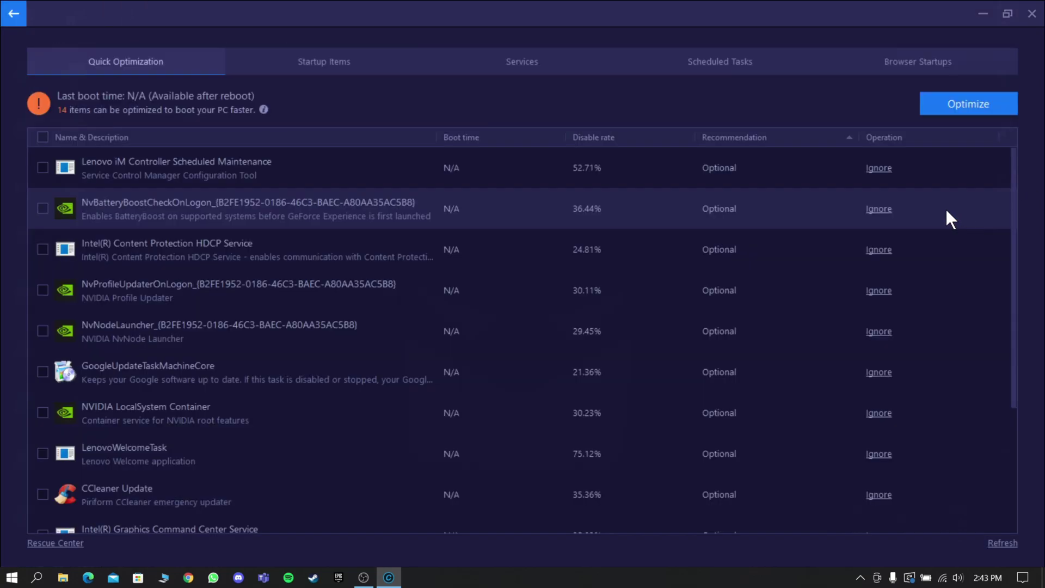
scroll(228, 387, "down", 5)
scroll(77, 440, "up", 5)
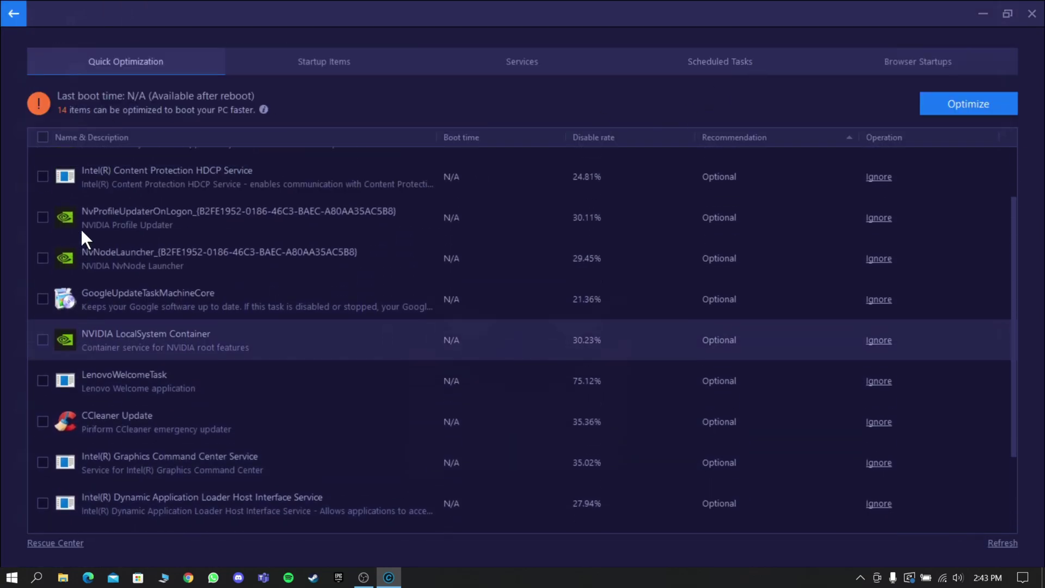
left_click(43, 372)
scroll(121, 304, "down", 5)
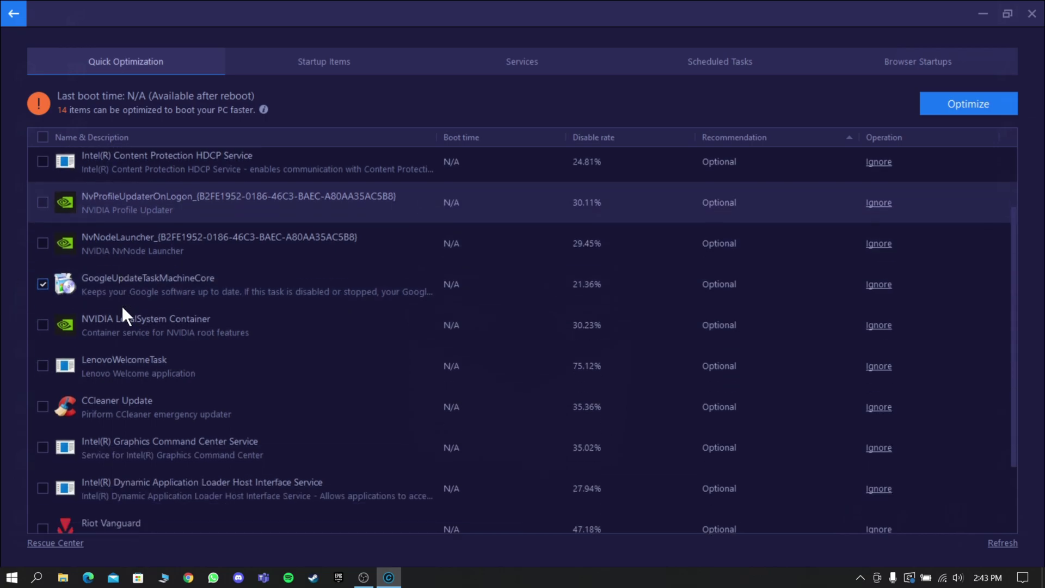
left_click(954, 103)
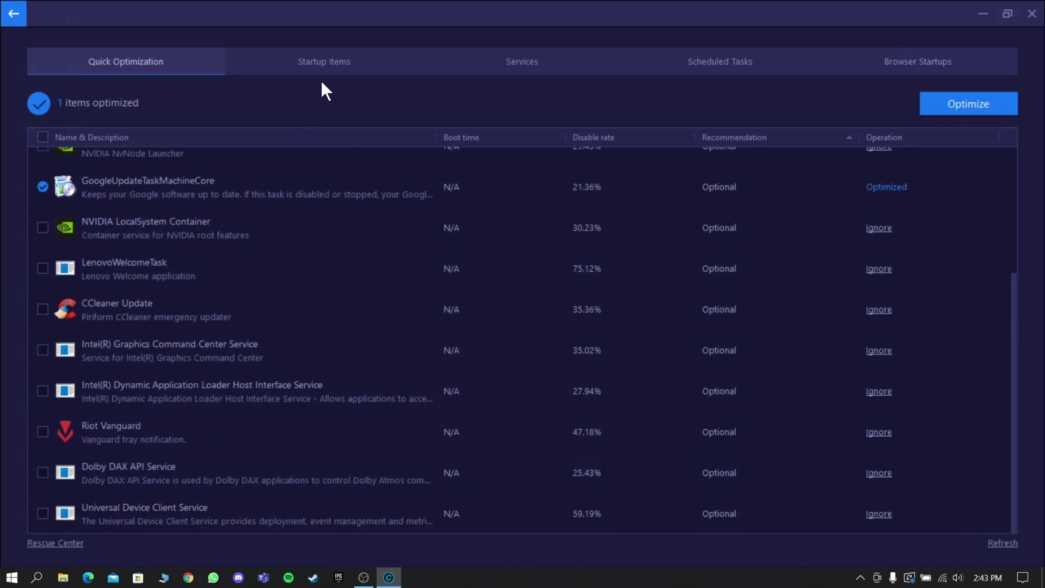
Browse the Startup Items list of programs that run at startup
left_click(325, 64)
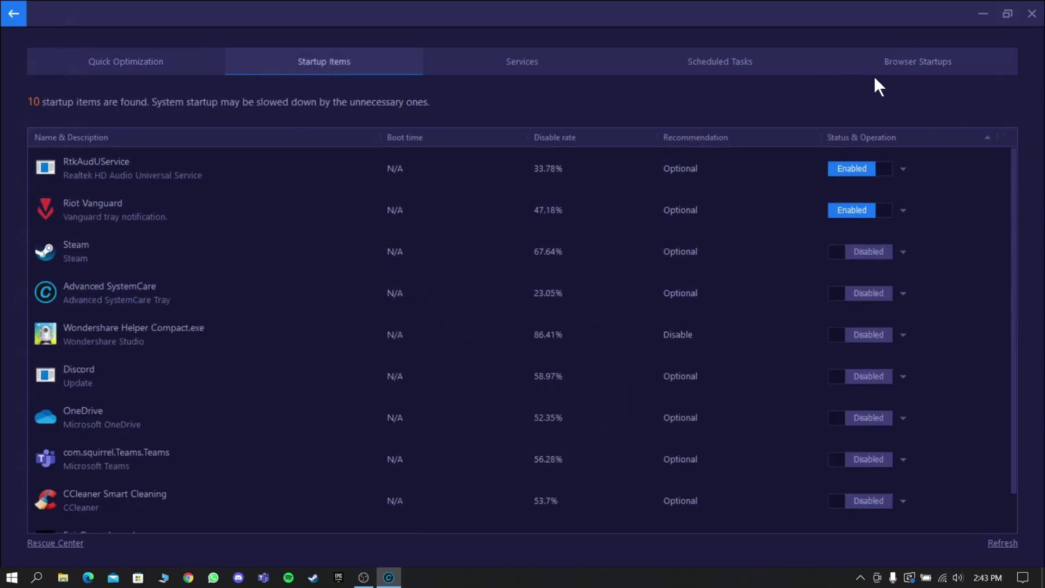
scroll(922, 263, "down", 1)
scroll(893, 218, "up", 1)
scroll(1000, 339, "down", 1)
scroll(1001, 338, "up", 1)
scroll(1014, 468, "down", 1)
scroll(1013, 266, "up", 1)
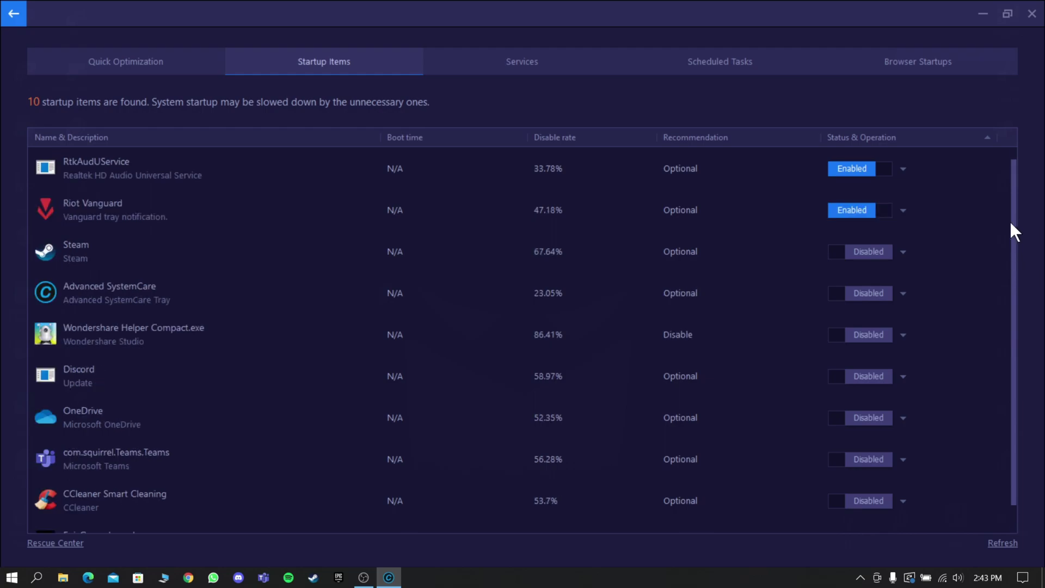
Review the 28 services, the 38 scheduled tasks and the 22 browser extensions
left_click(497, 72)
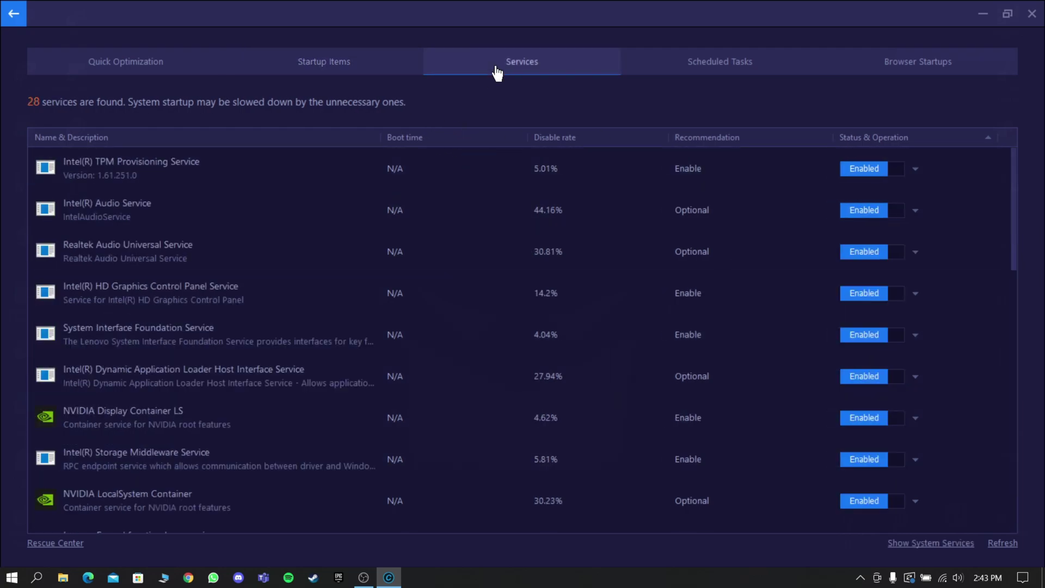
scroll(326, 379, "down", 2)
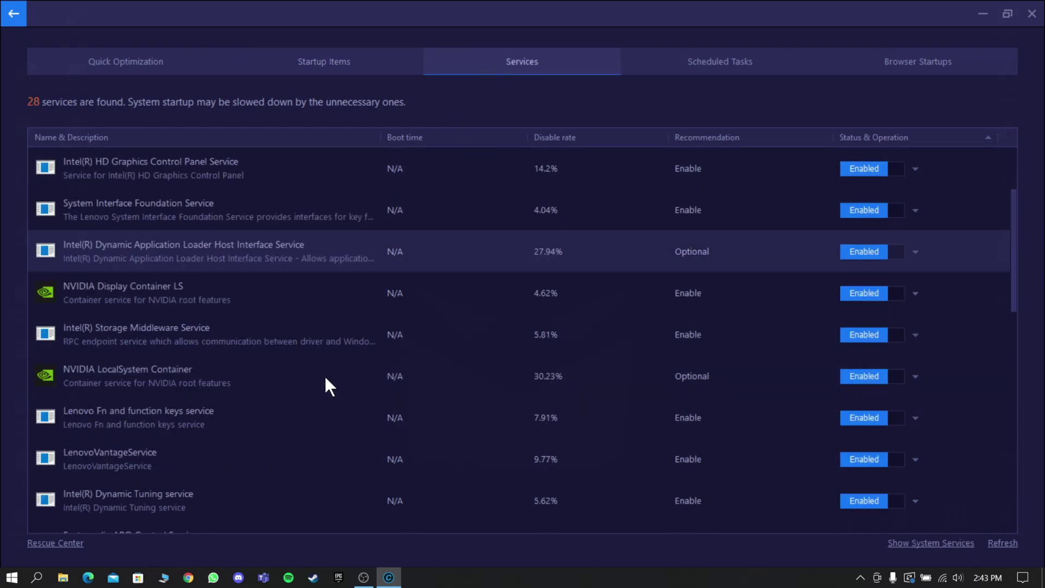
scroll(325, 378, "down", 5)
scroll(325, 377, "up", 1)
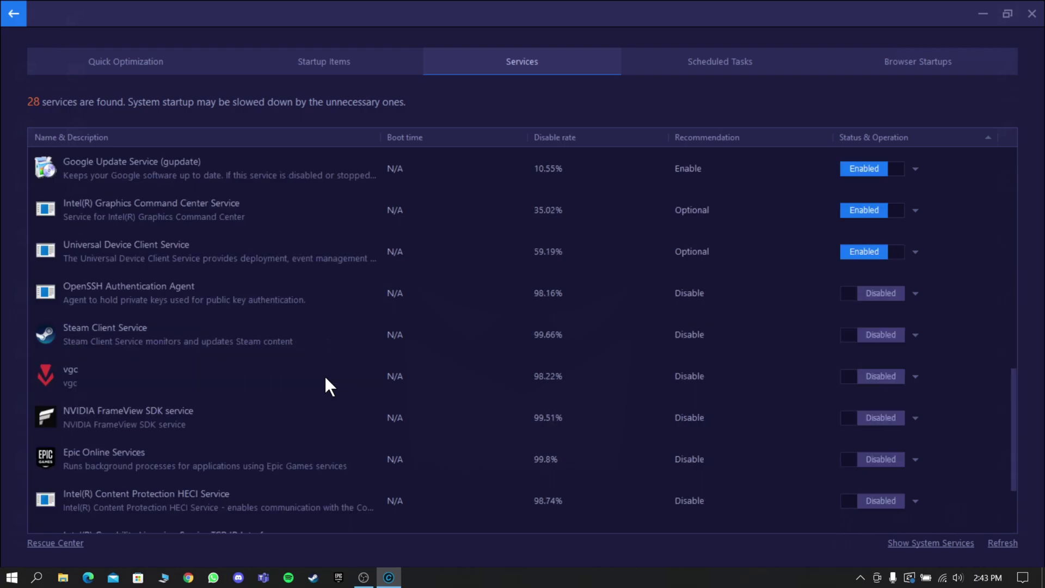
scroll(325, 377, "down", 1)
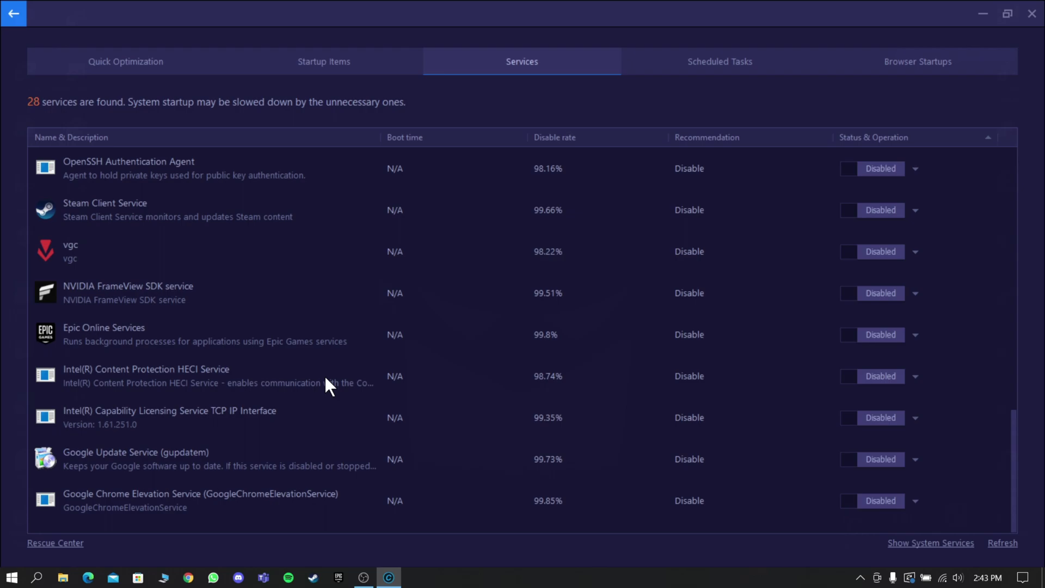
scroll(324, 374, "up", 6)
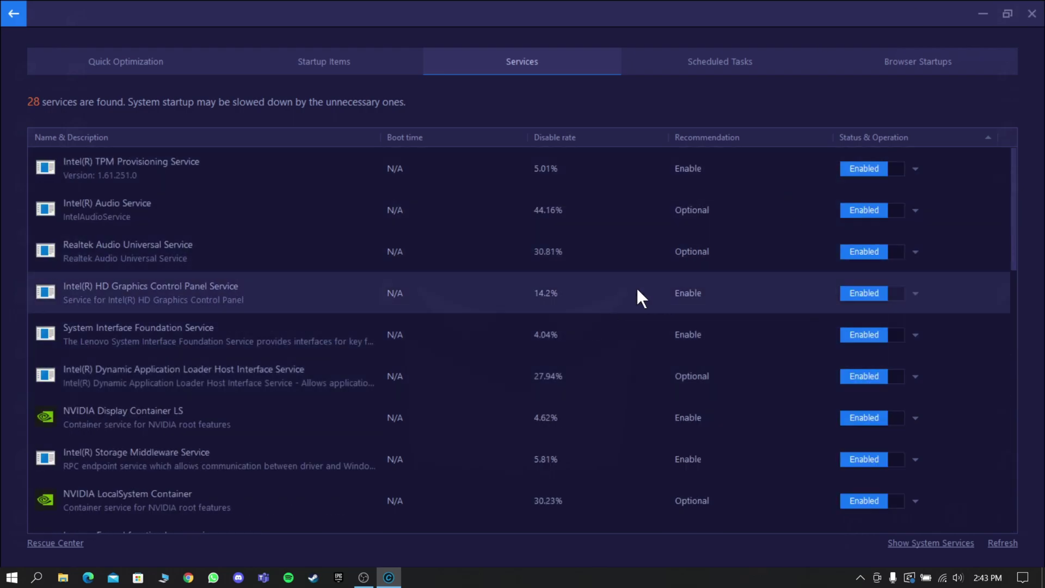
left_click(705, 59)
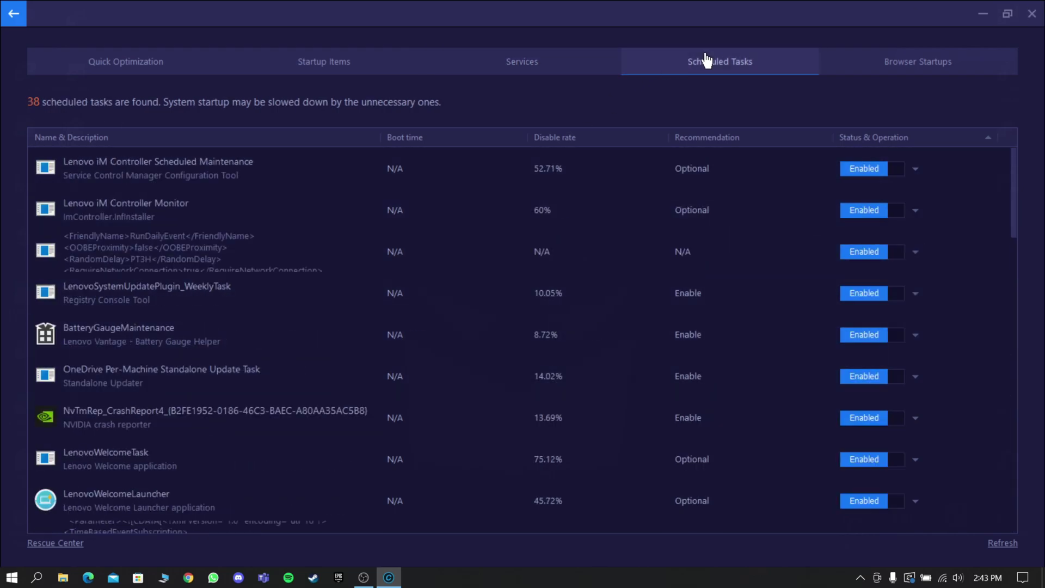
left_click(905, 66)
scroll(545, 308, "down", 10)
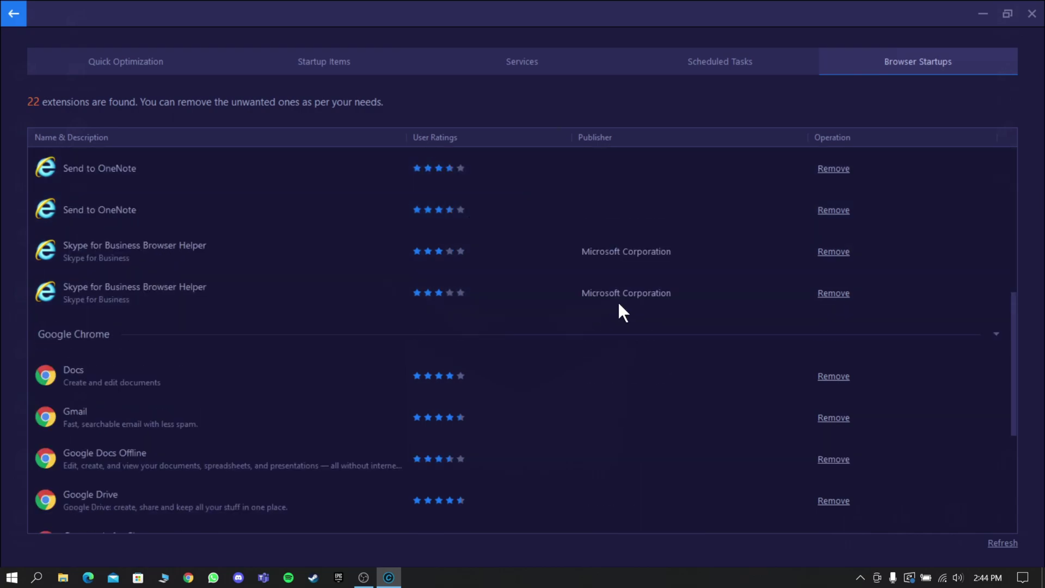
scroll(618, 310, "up", 10)
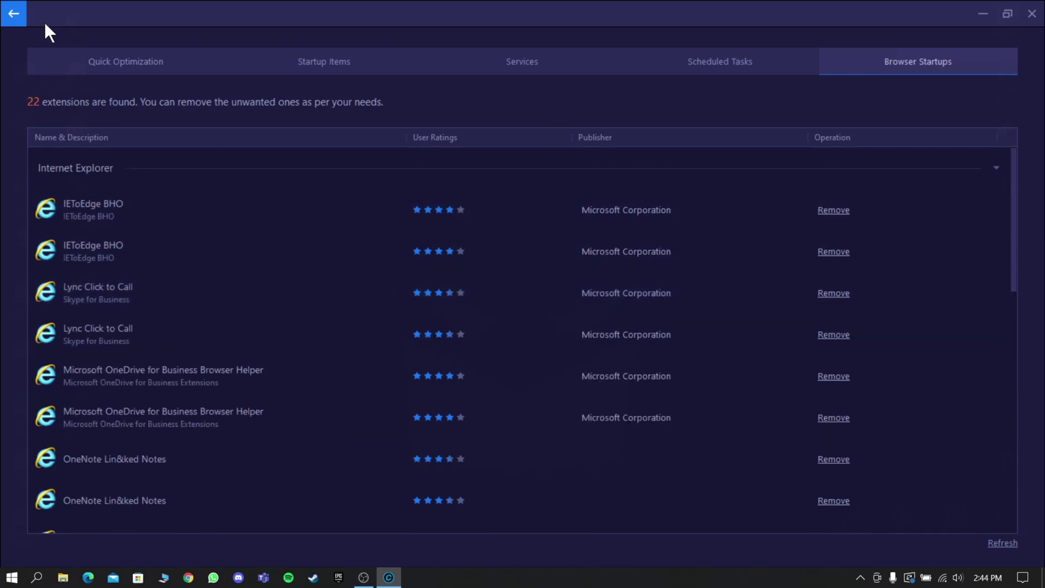
Return to Speed Up and use Update Manually to list the 10 outdated drivers
left_click(13, 13)
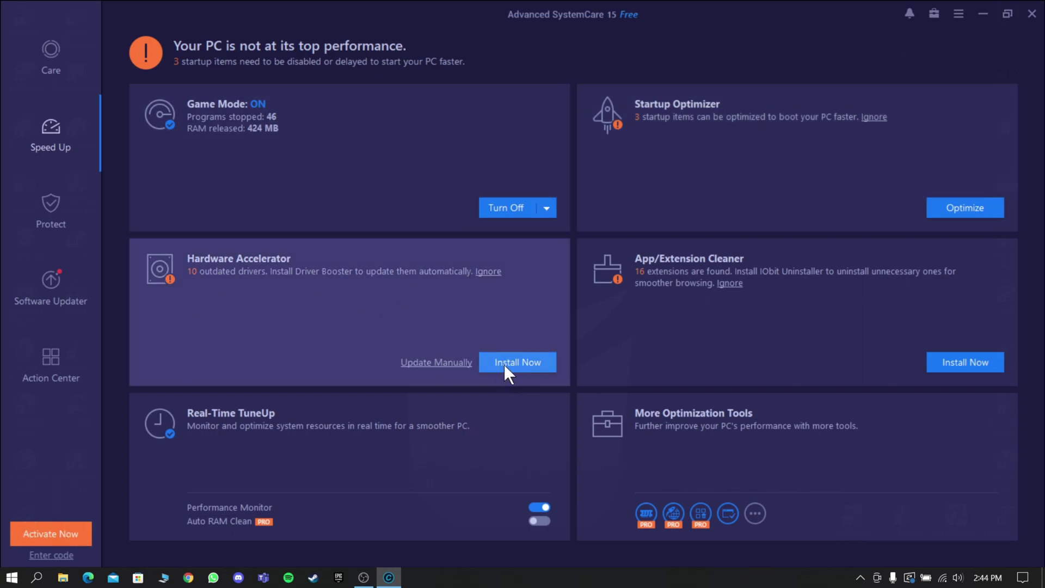
left_click(431, 362)
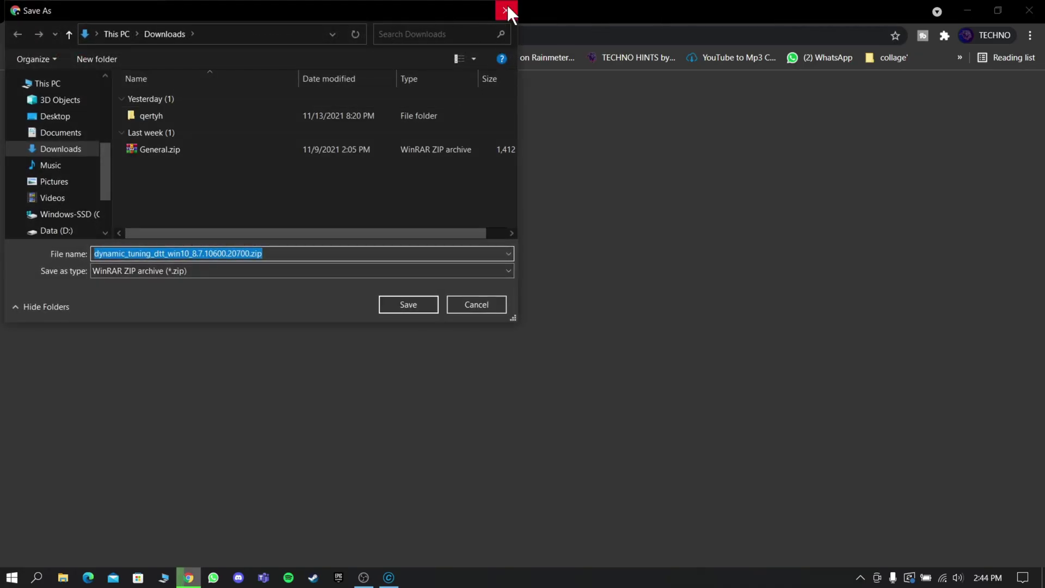
Save dynamic_tuning_dtt_win10_8.7.10600.20700.zip into the Downloads folder
left_click(405, 297)
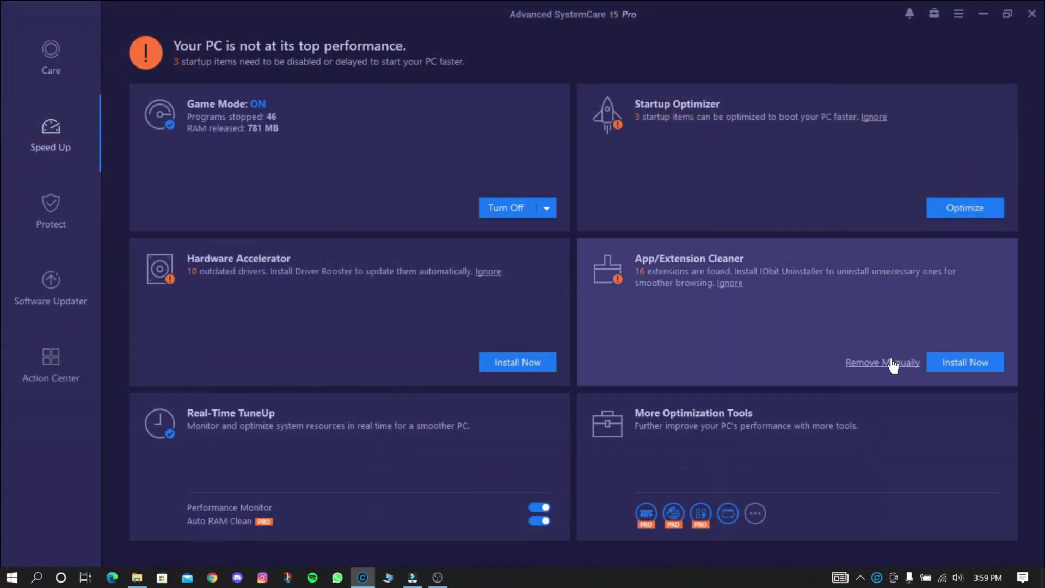
left_click(864, 363)
scroll(530, 261, "down", 2)
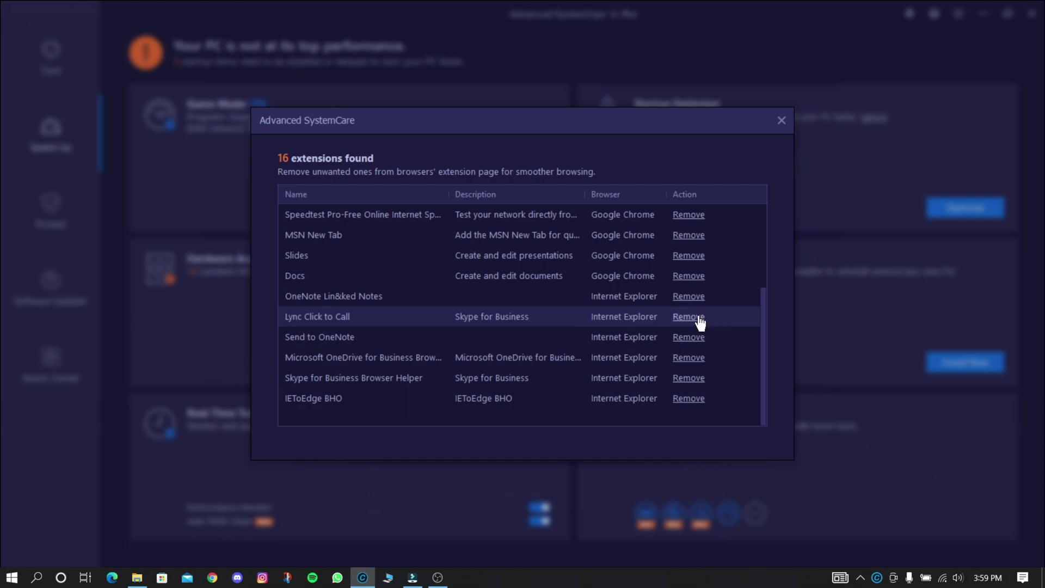
left_click(689, 399)
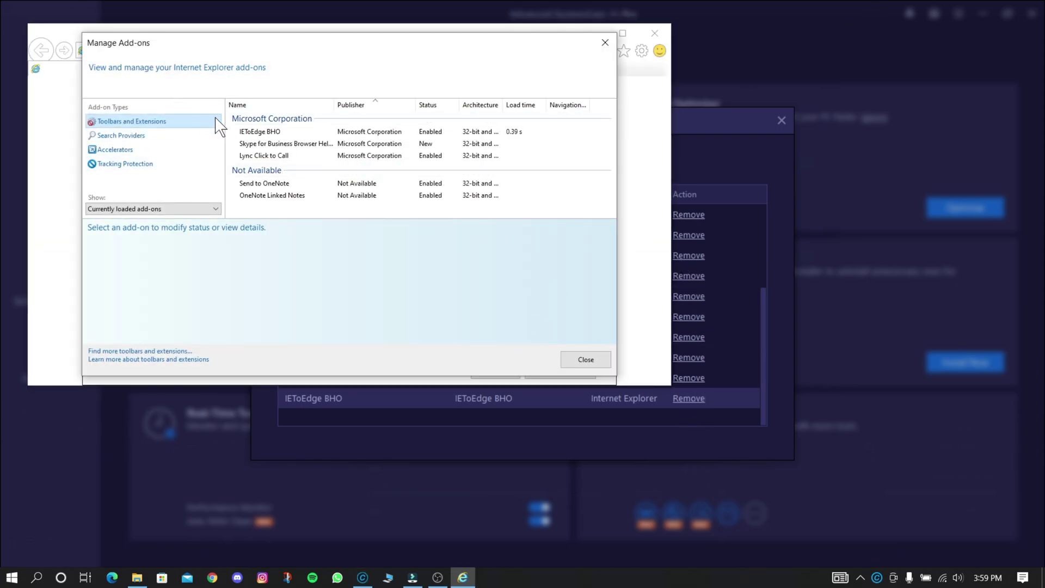
left_click(605, 42)
left_click(655, 32)
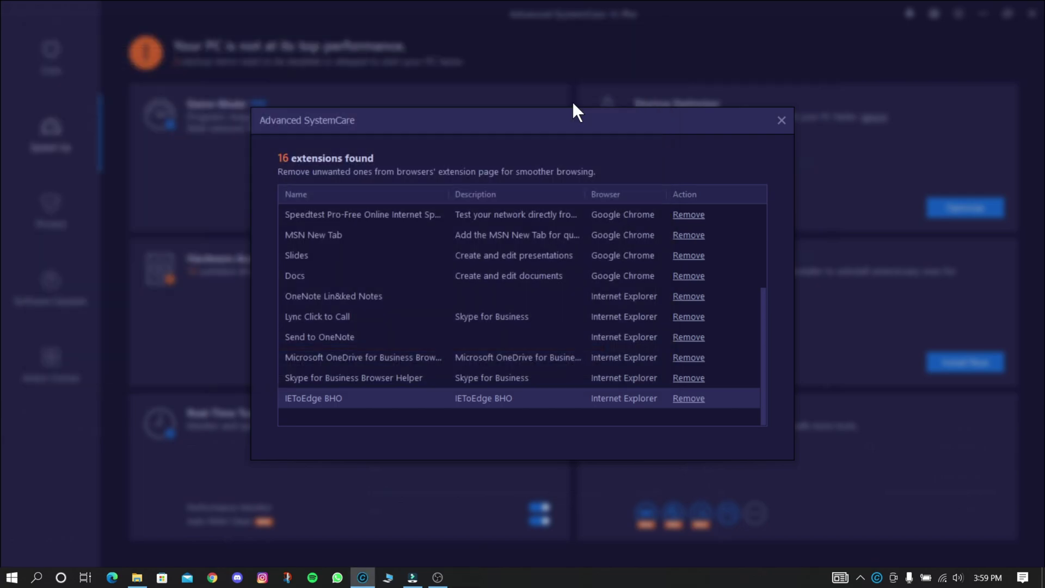
scroll(694, 309, "up", 3)
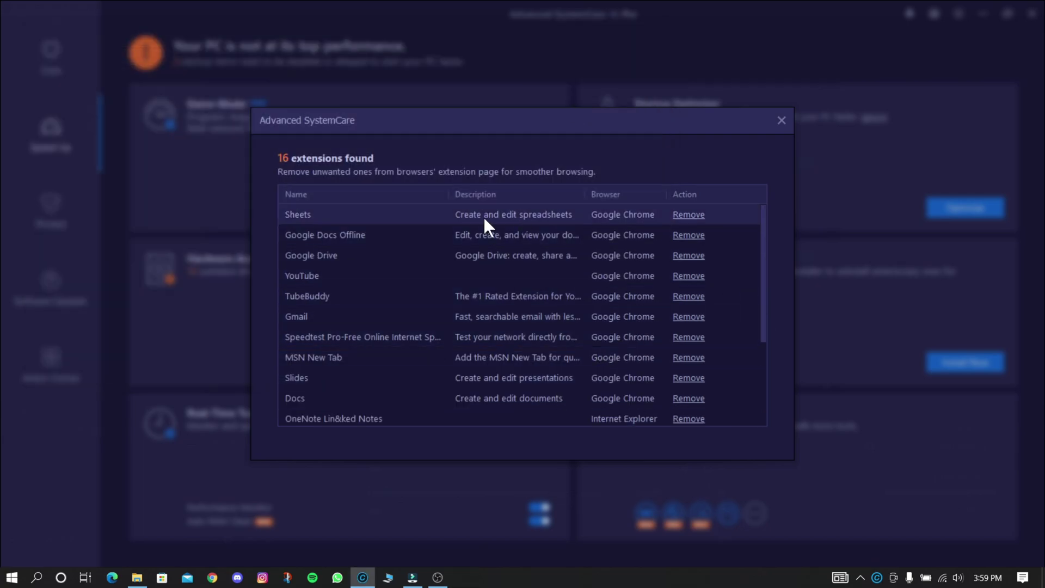
scroll(592, 349, "down", 3)
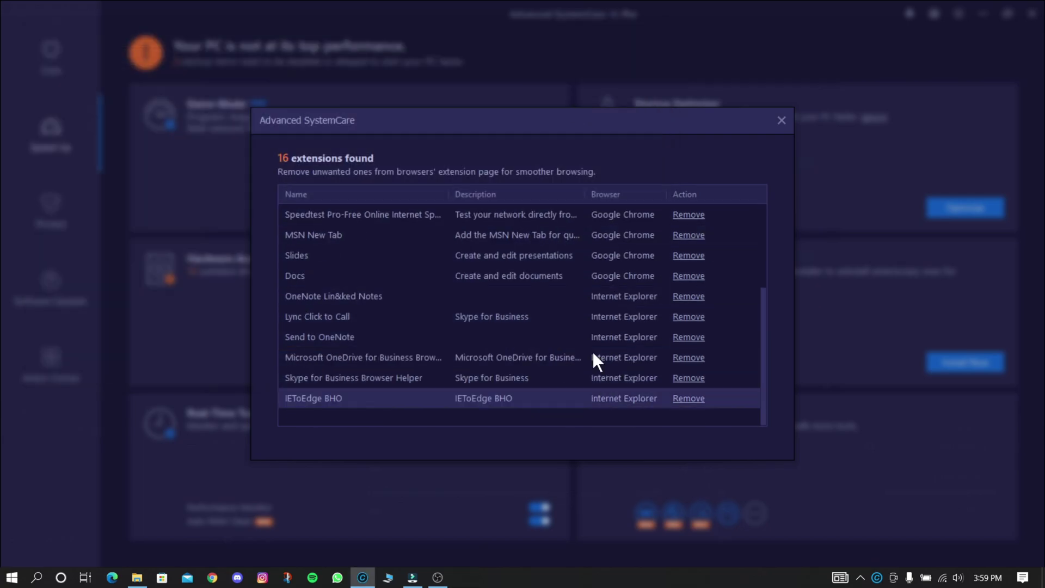
left_click(781, 121)
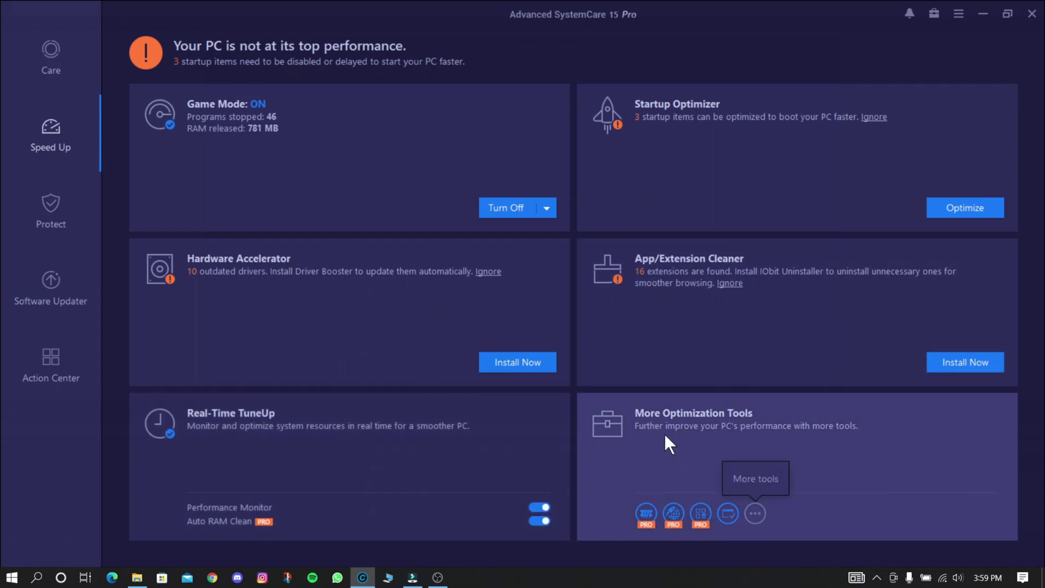
Switch on the Access Protection toggle in the Protect section's Privacy Protection
left_click(755, 513)
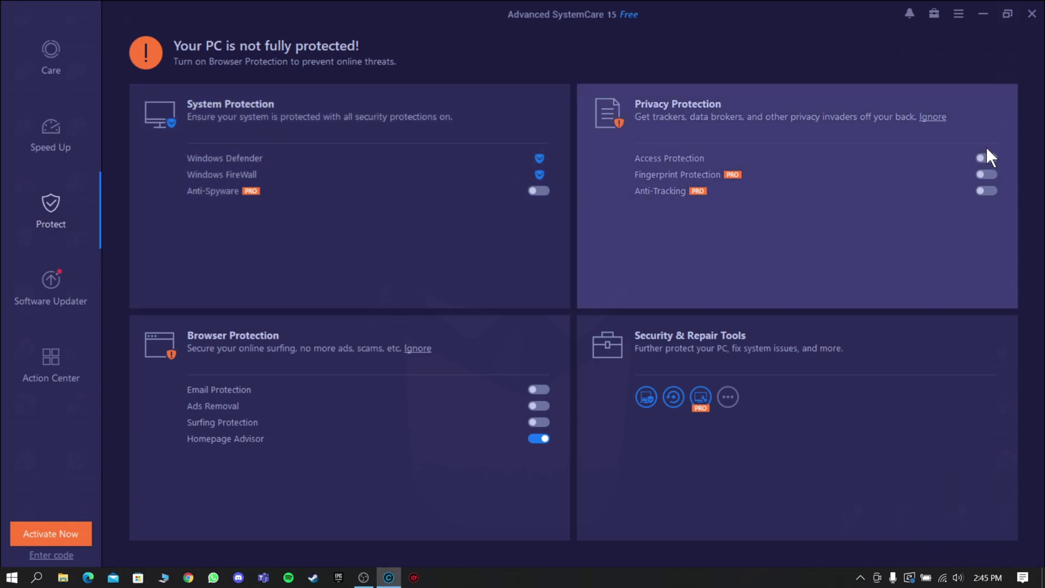
left_click(985, 157)
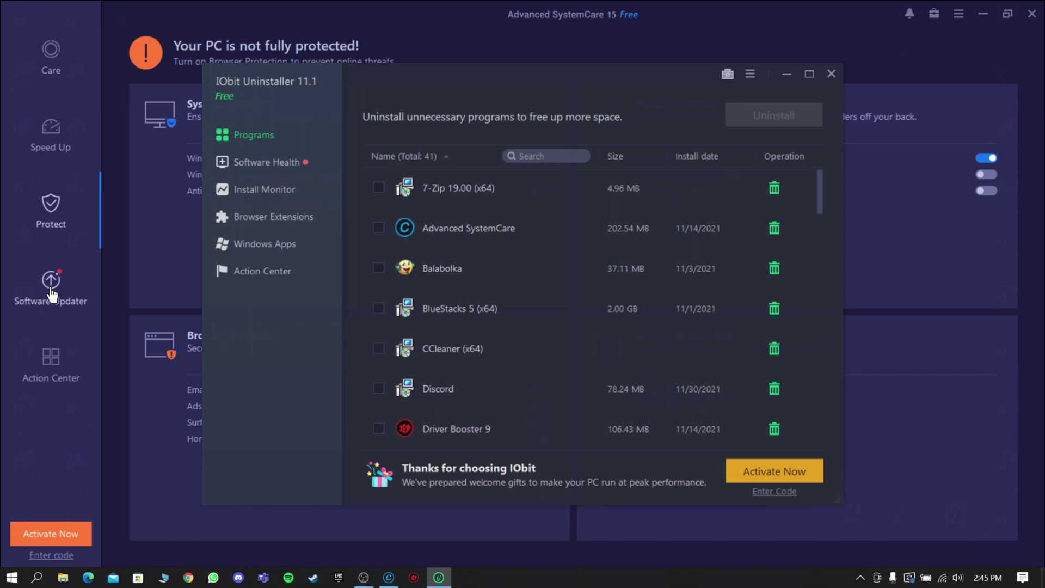
left_click(52, 294)
left_click(57, 226)
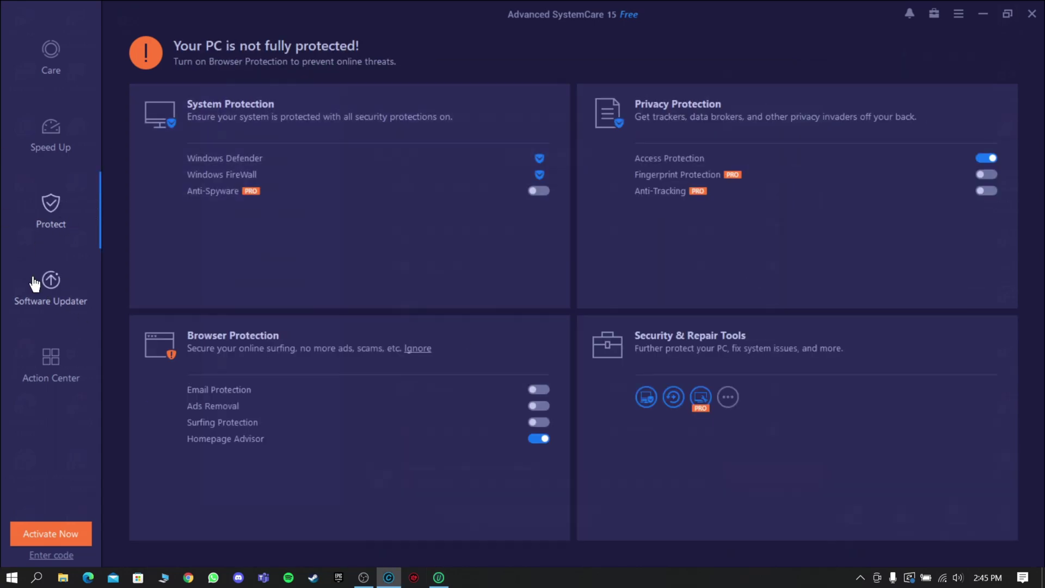
Try updating WinRAR in Software Updater, dismiss the PRO prompt, then view recommended software
left_click(68, 293)
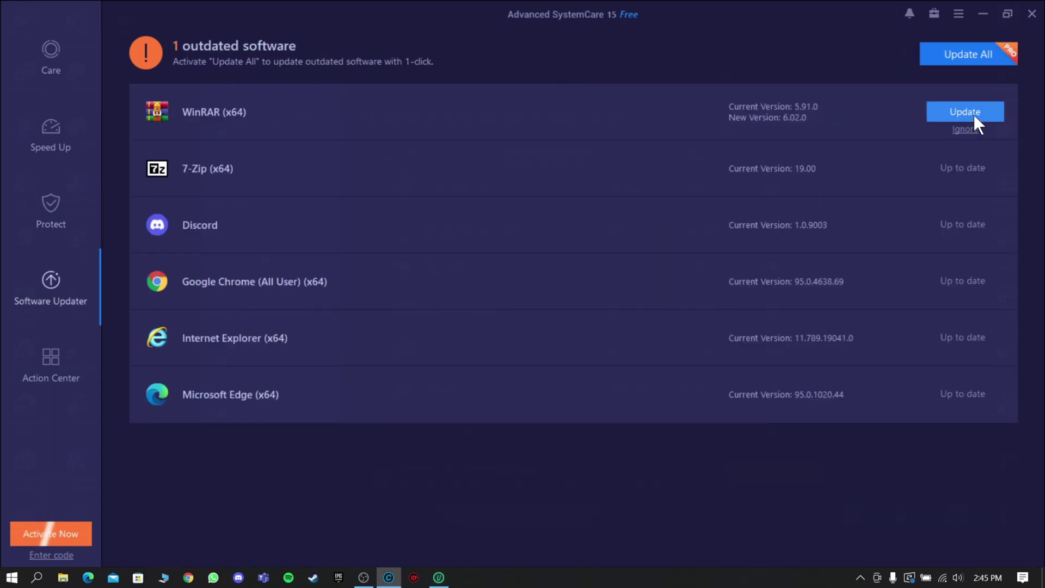
left_click(952, 109)
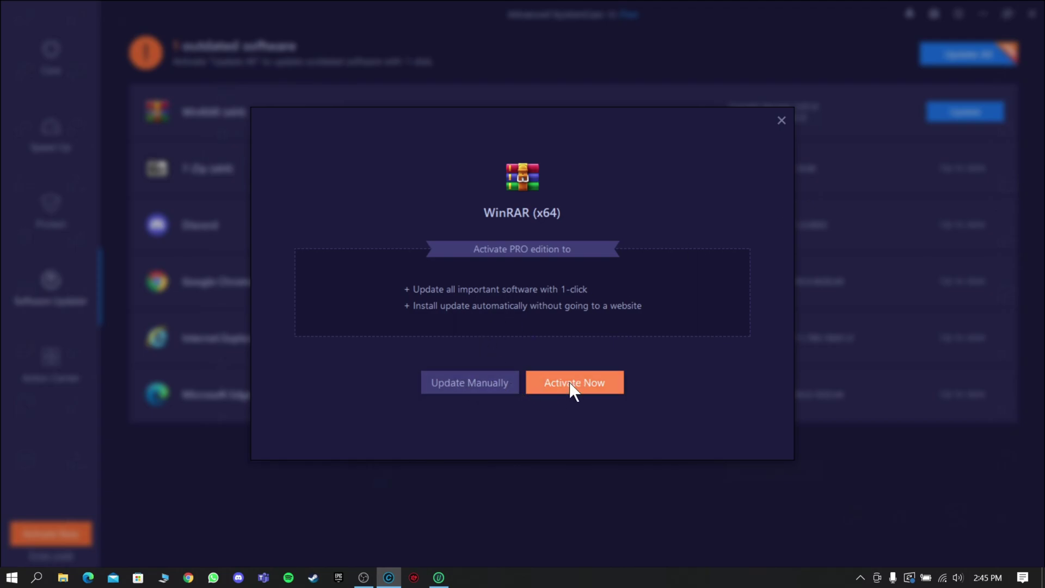
left_click(779, 119)
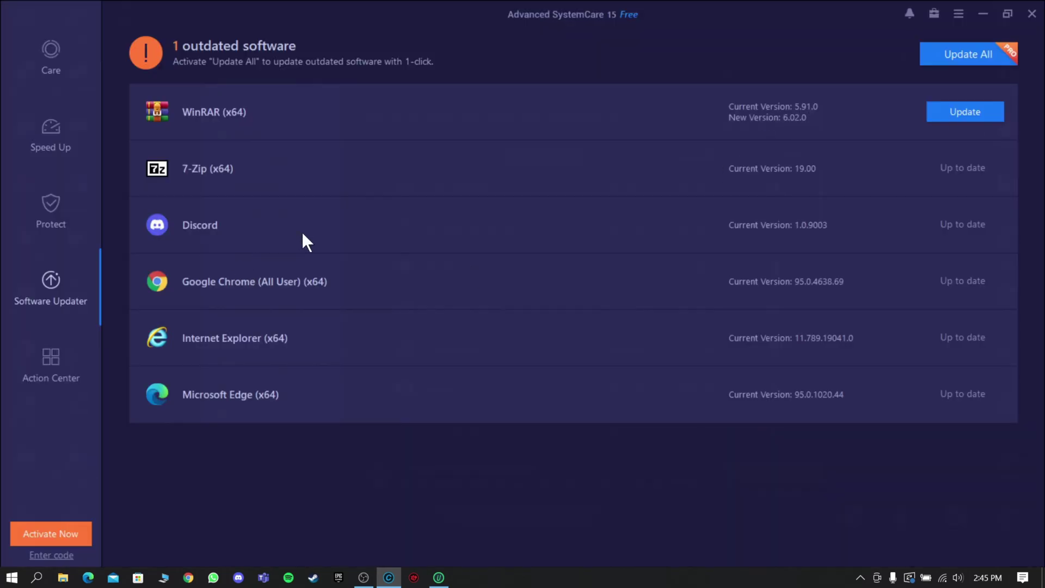
left_click(51, 373)
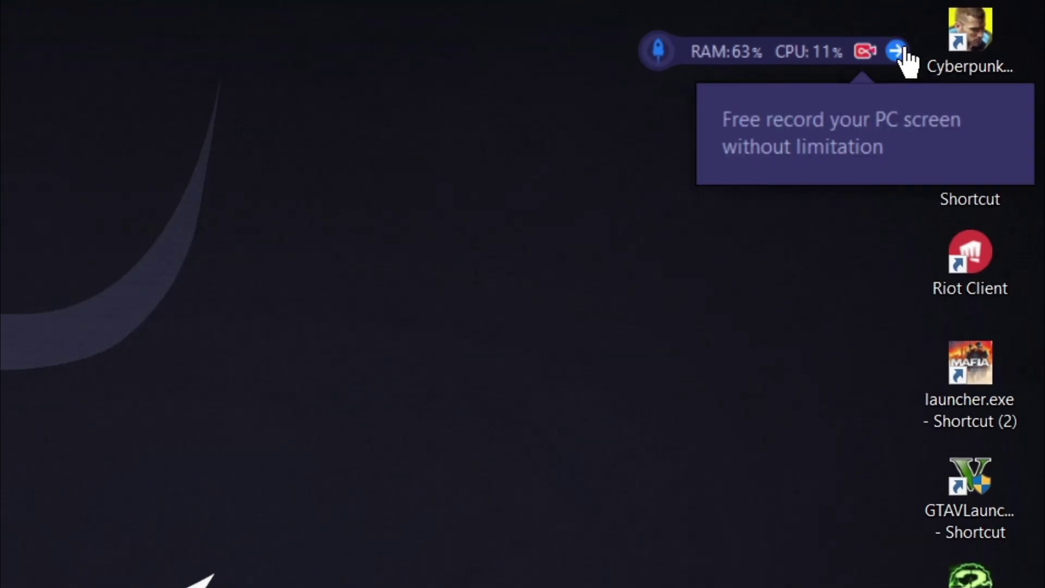
Expand the widget into the full Performance Monitor and clean RAM, freeing 1.3 GB
left_click(902, 49)
scroll(746, 292, "down", 5)
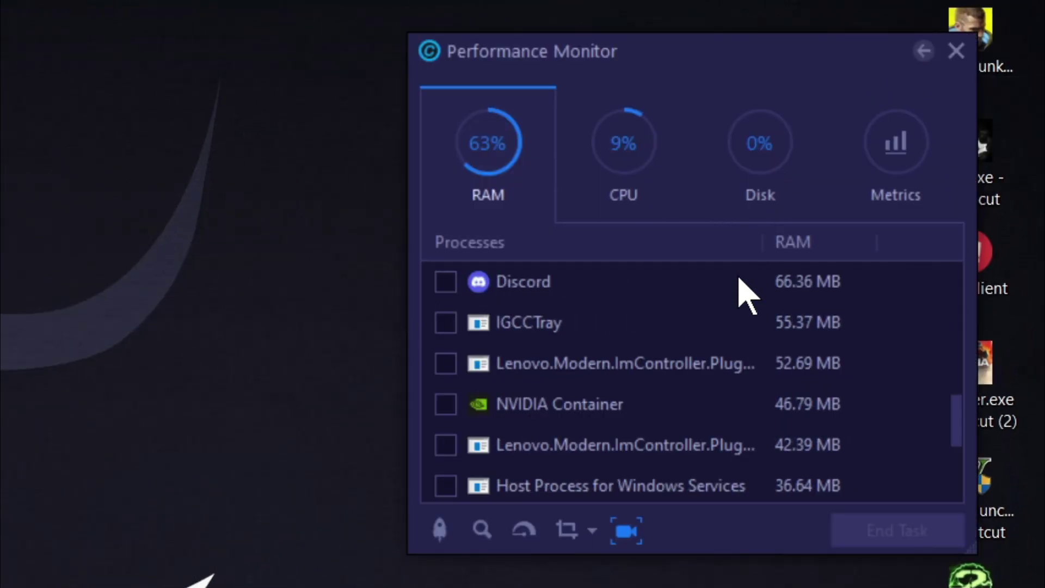
scroll(751, 298, "up", 5)
scroll(748, 294, "down", 6)
scroll(746, 292, "up", 6)
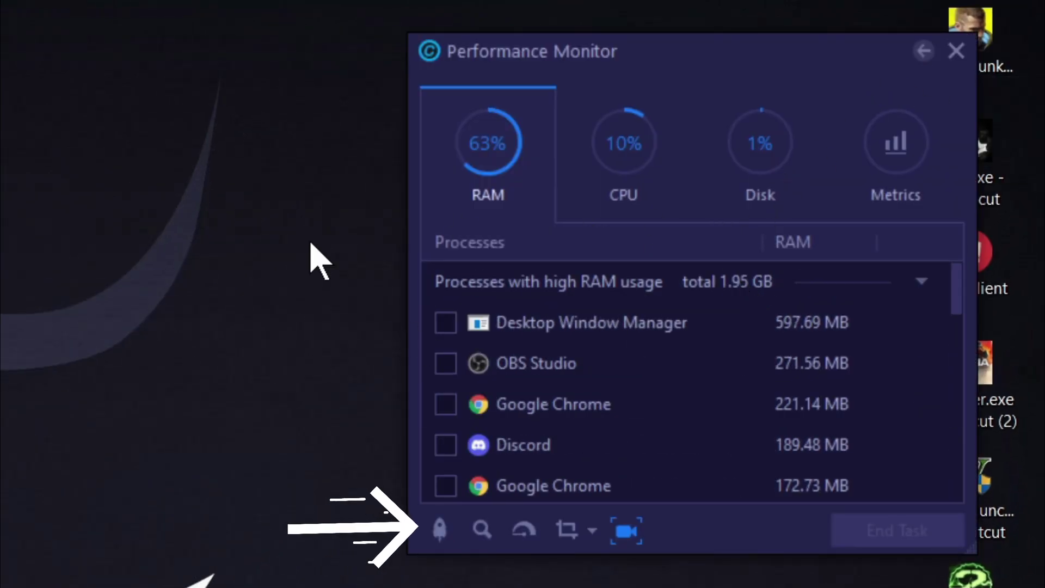
left_click(438, 528)
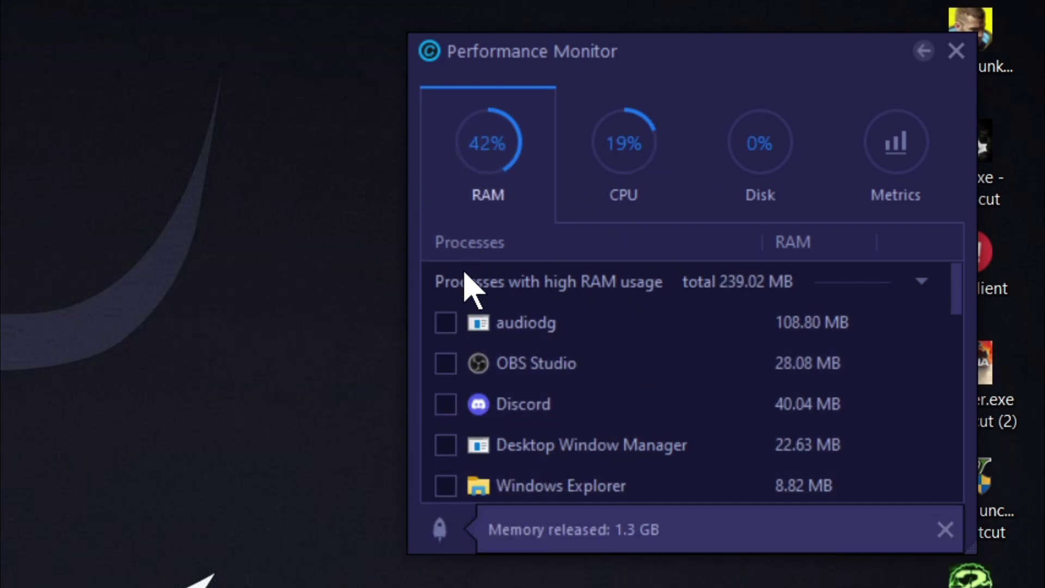
Review top CPU and Disk processes, then show Metrics temperatures in °C instead of °F
scroll(594, 305, "down", 6)
scroll(606, 333, "up", 6)
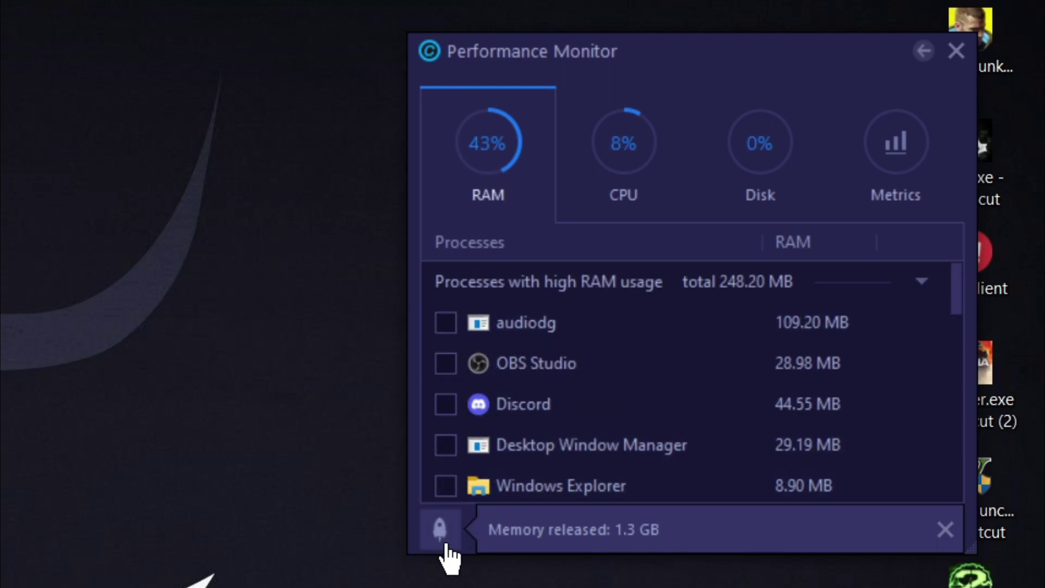
scroll(626, 321, "down", 6)
scroll(598, 304, "up", 3)
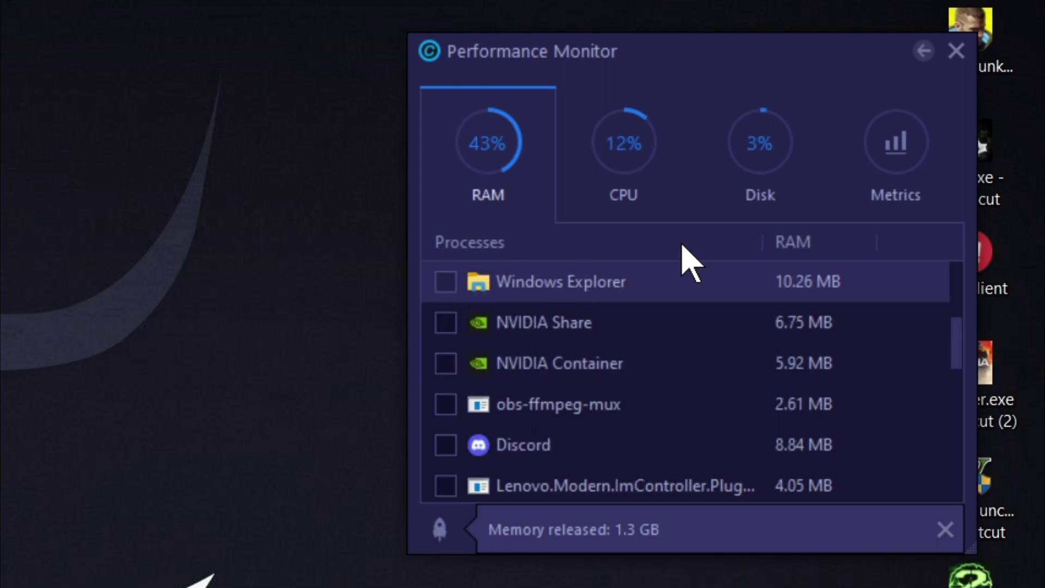
scroll(648, 326, "up", 3)
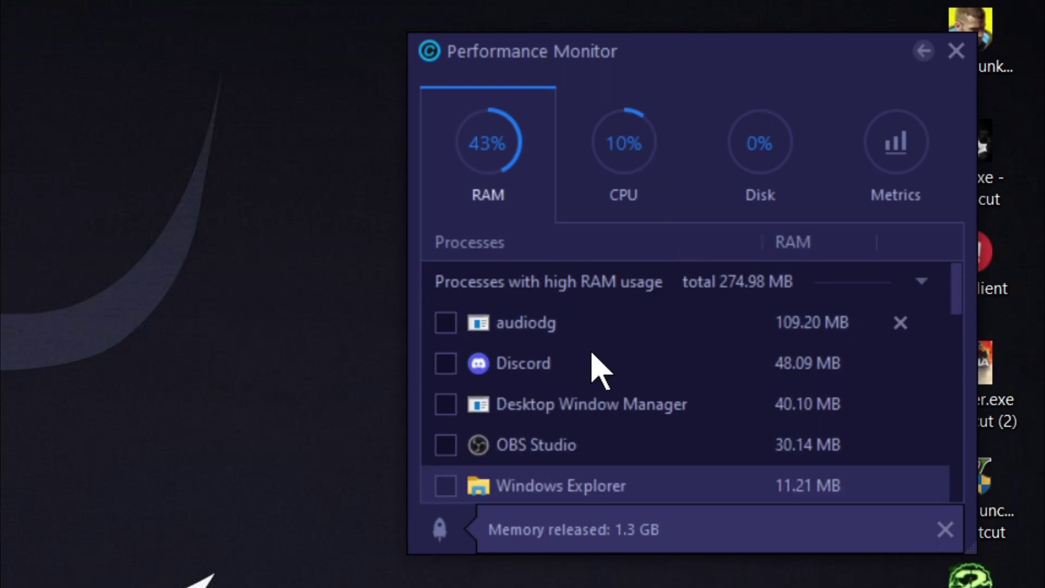
left_click(621, 143)
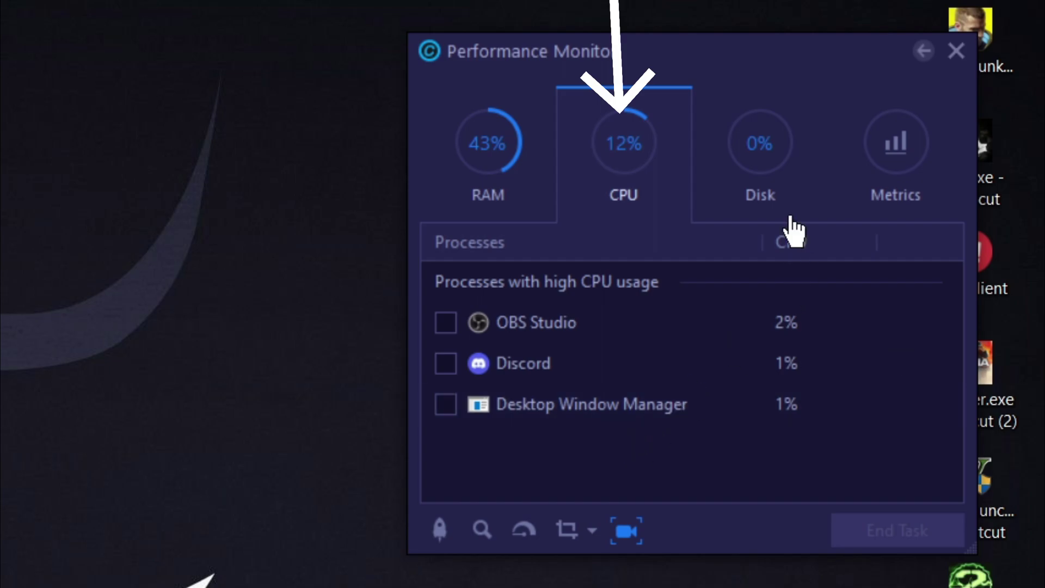
left_click(753, 174)
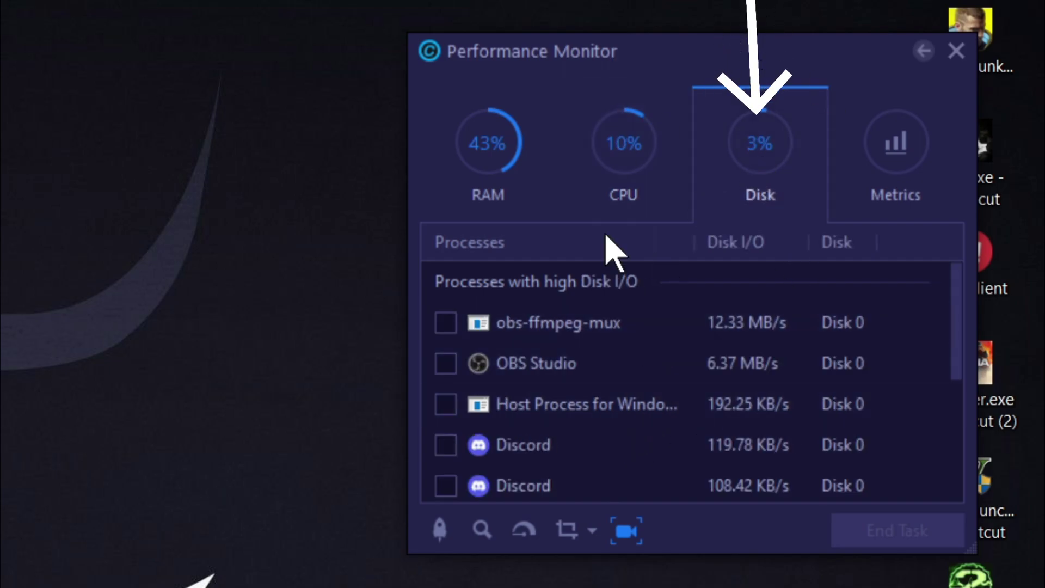
scroll(653, 401, "down", 2)
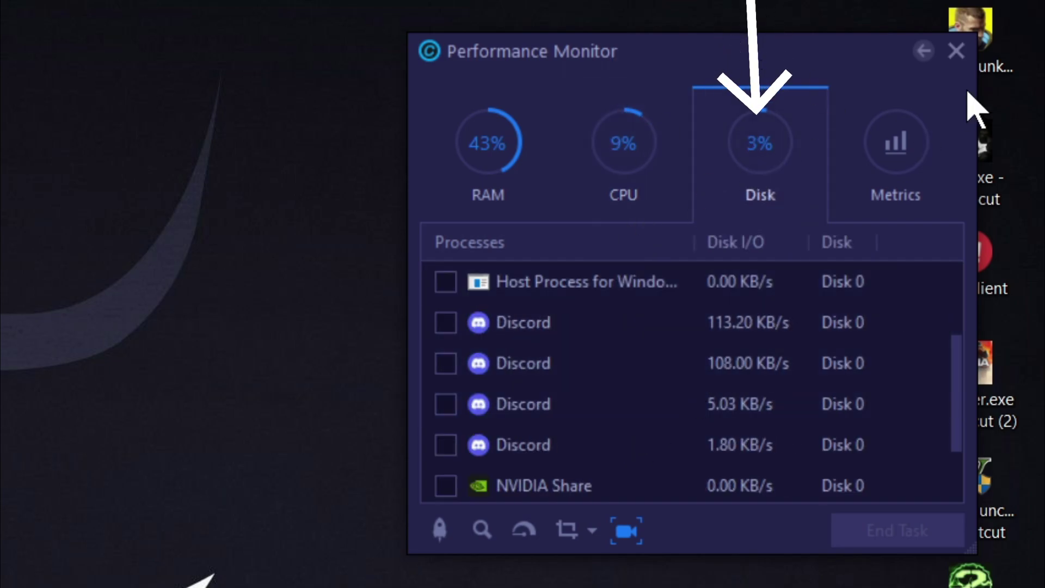
left_click(916, 161)
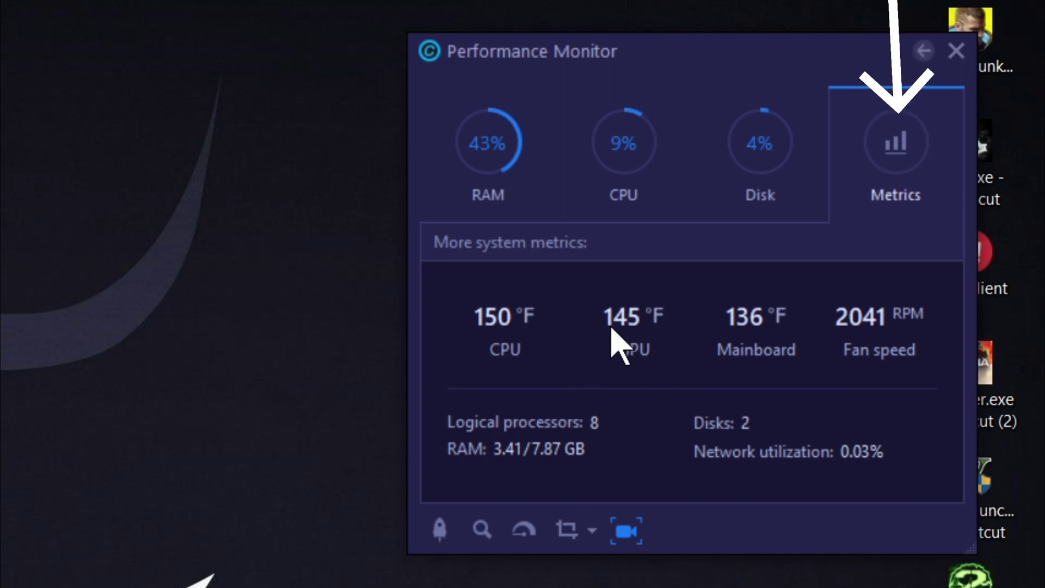
left_click(526, 317)
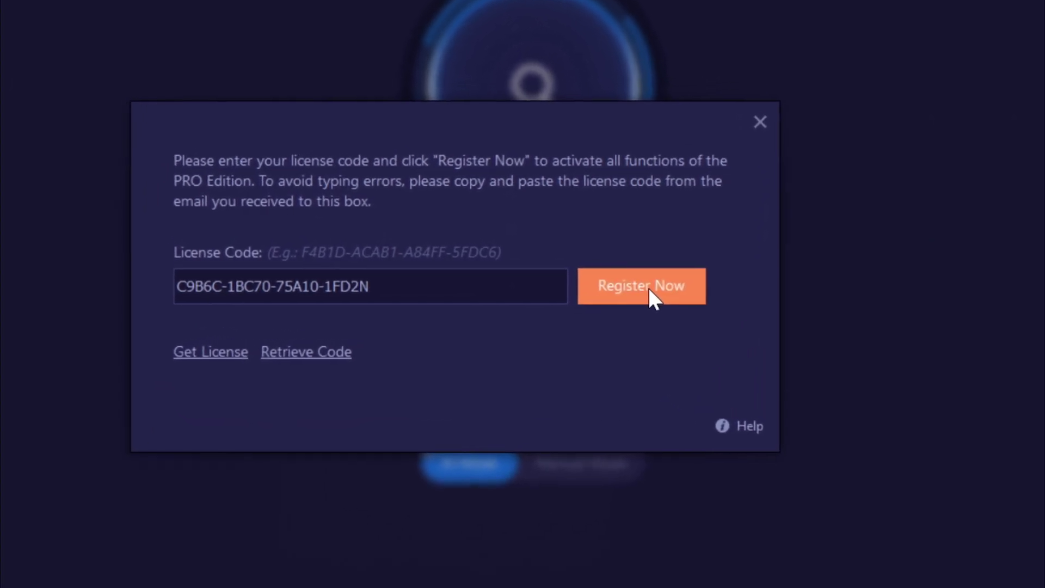
Register the pasted PRO license code and confirm, turning the app into 15 Pro
left_click(649, 287)
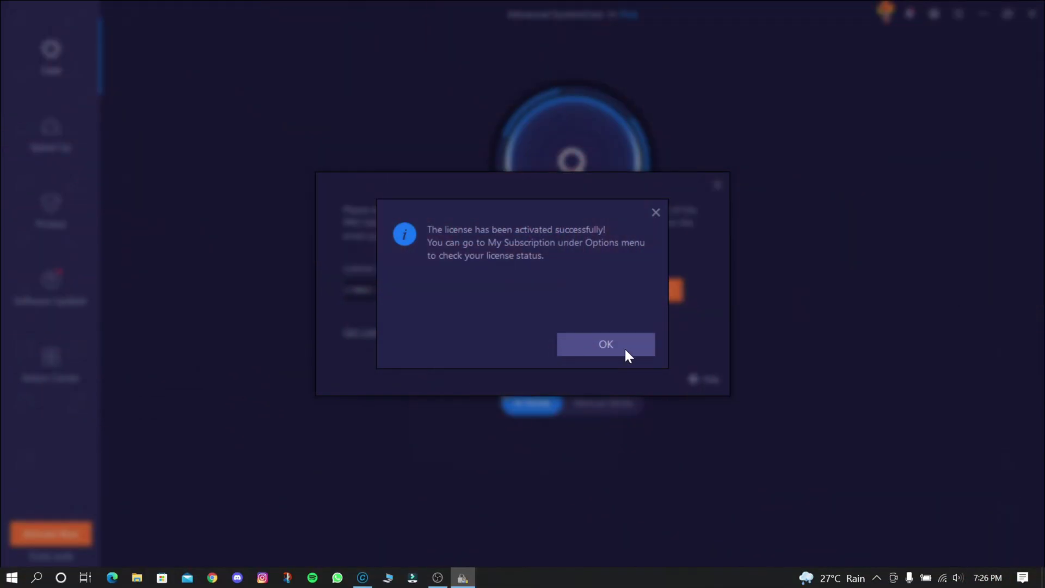
left_click(625, 350)
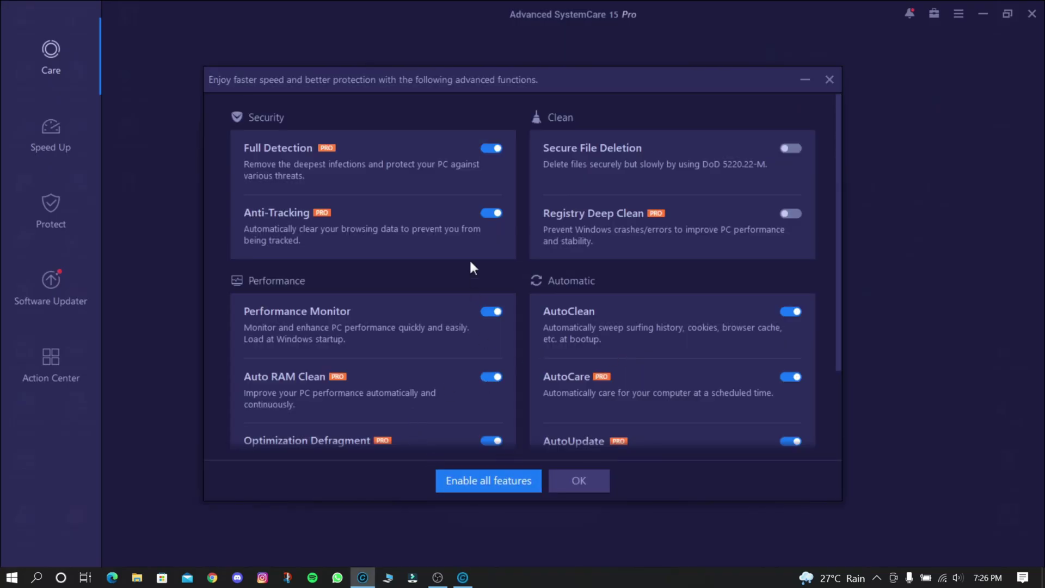
scroll(471, 265, "down", 2)
scroll(474, 266, "up", 2)
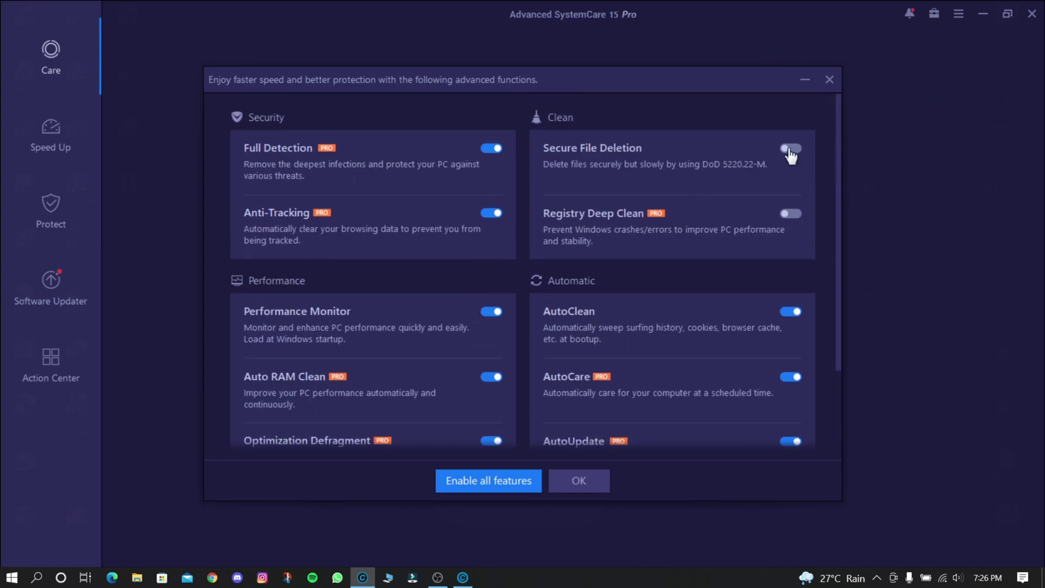